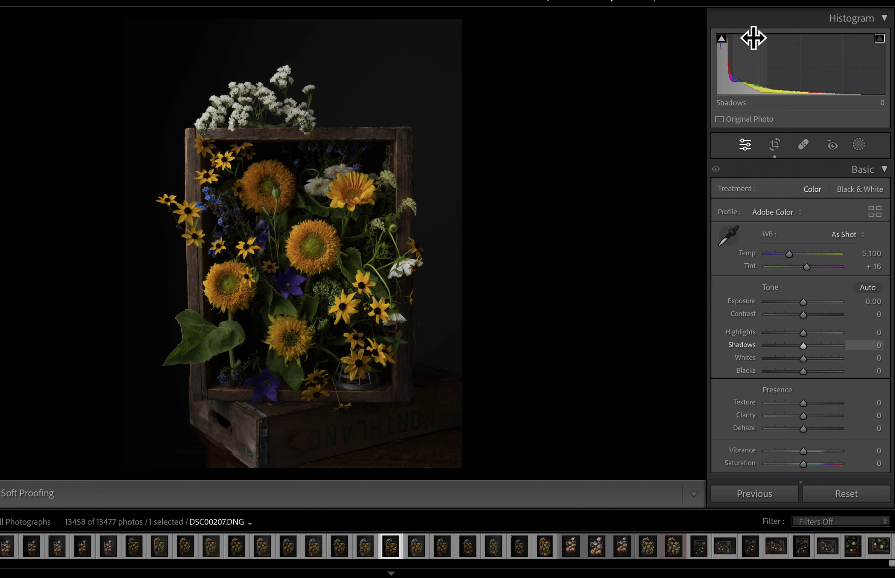
# Turn on the shadow clipping warning, and try Whites at +100 before resetting the photo's develop settings
pyautogui.moveTo(724, 39)
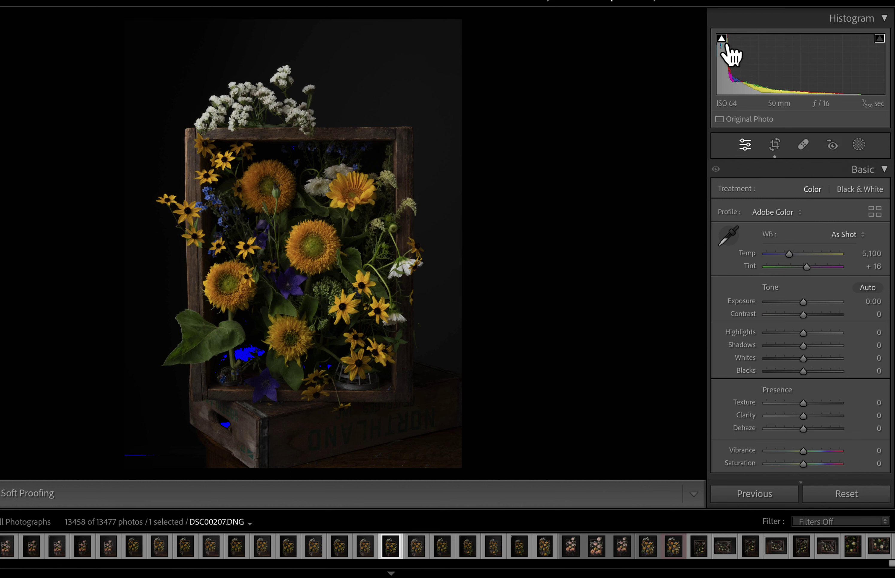
pyautogui.click(721, 38)
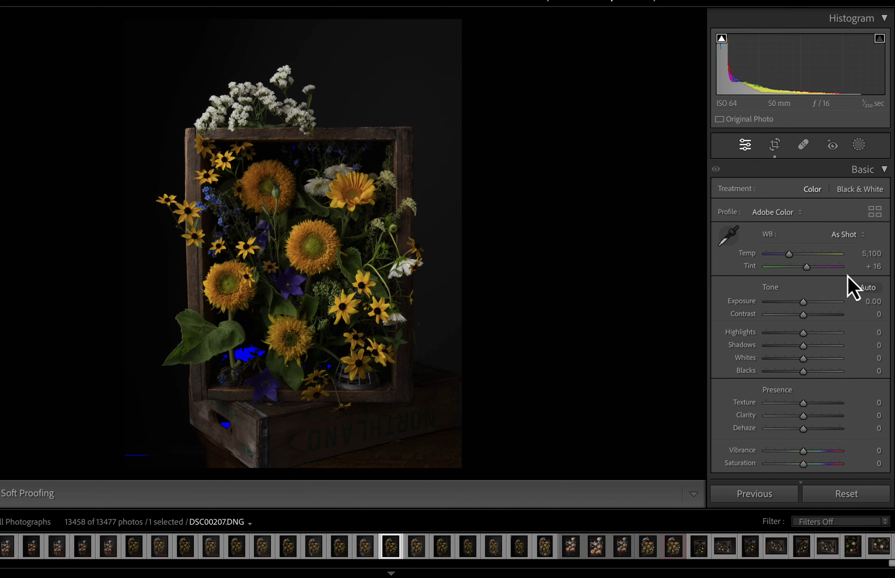
pyautogui.moveTo(803, 359); pyautogui.dragTo(848, 361)
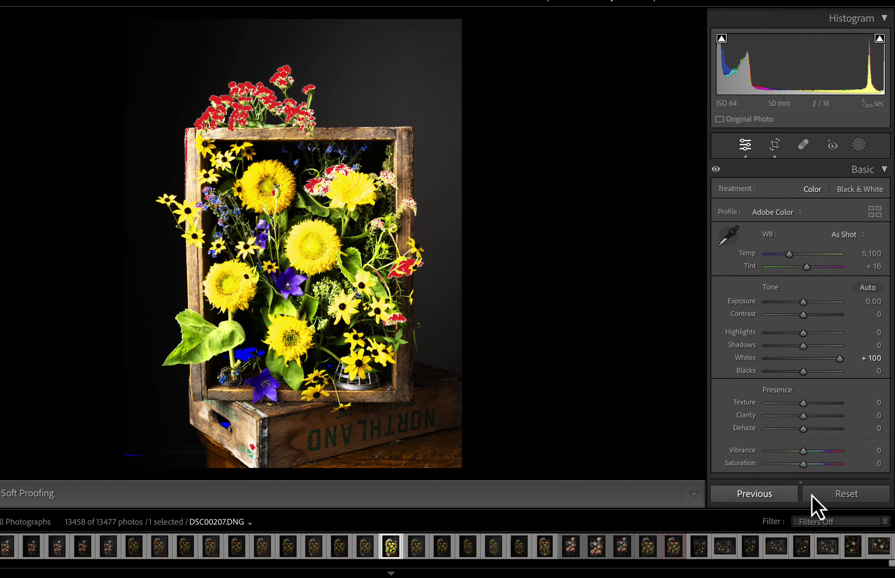
pyautogui.click(847, 495)
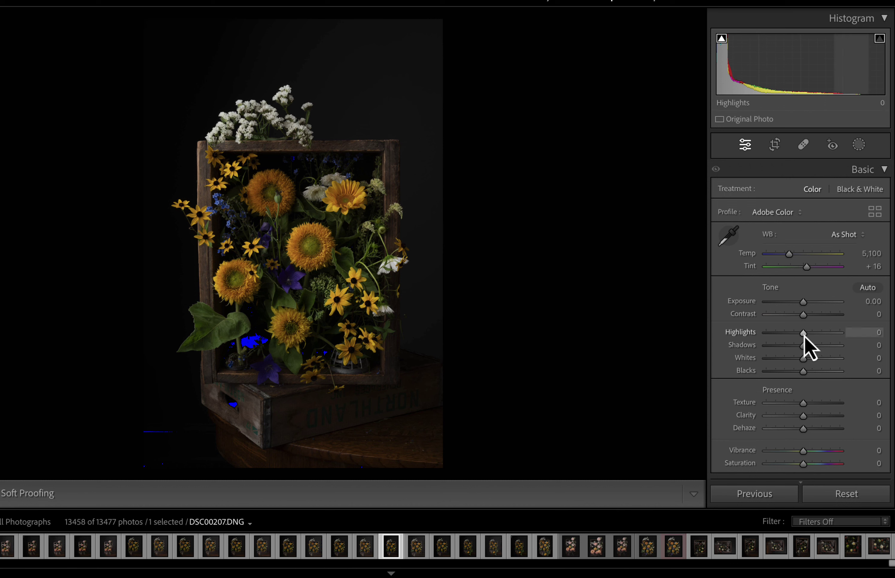
# Flatten the photo's tones with Highlights -100, Shadows +100, Whites -100 and Blacks +100, and raise Exposure to +1.35
pyautogui.moveTo(802, 333); pyautogui.dragTo(741, 336)
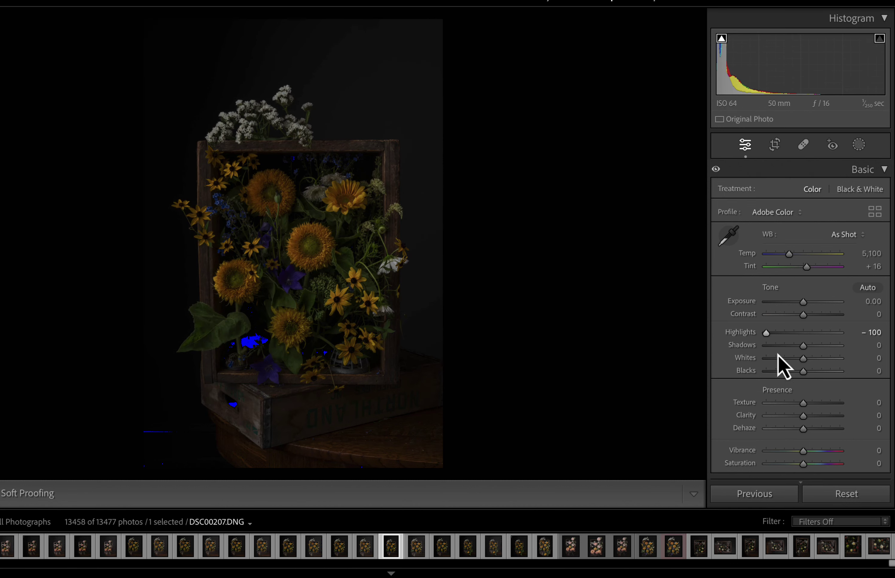
pyautogui.moveTo(802, 345); pyautogui.dragTo(872, 354)
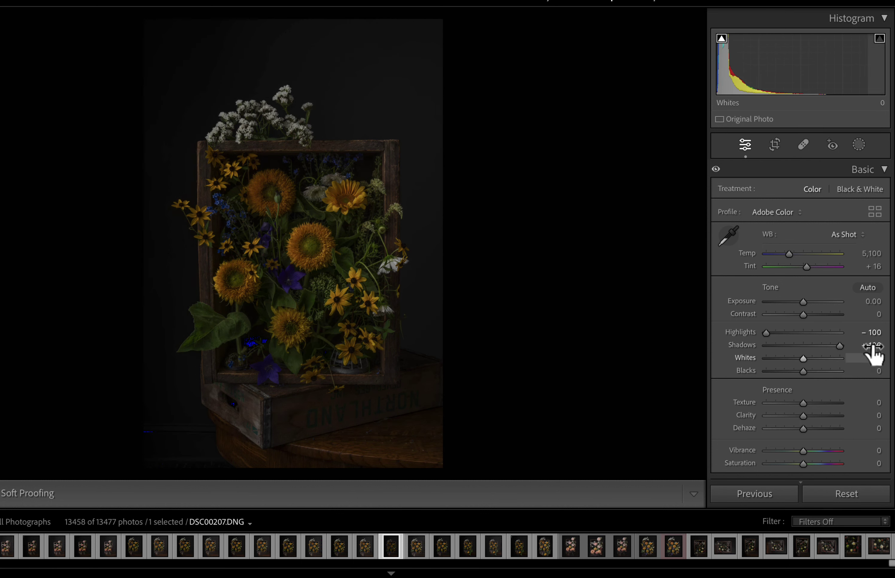
pyautogui.moveTo(802, 359); pyautogui.dragTo(739, 362)
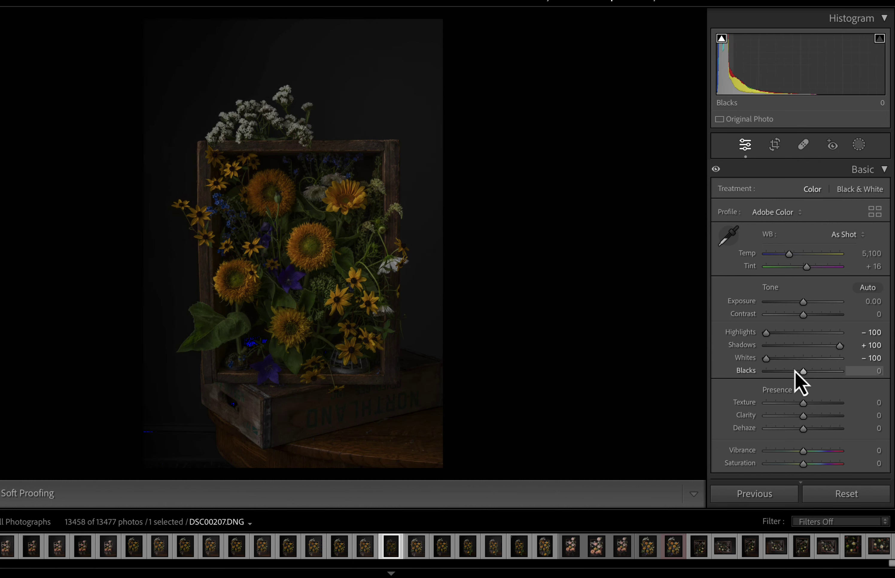
pyautogui.moveTo(805, 375); pyautogui.dragTo(872, 372)
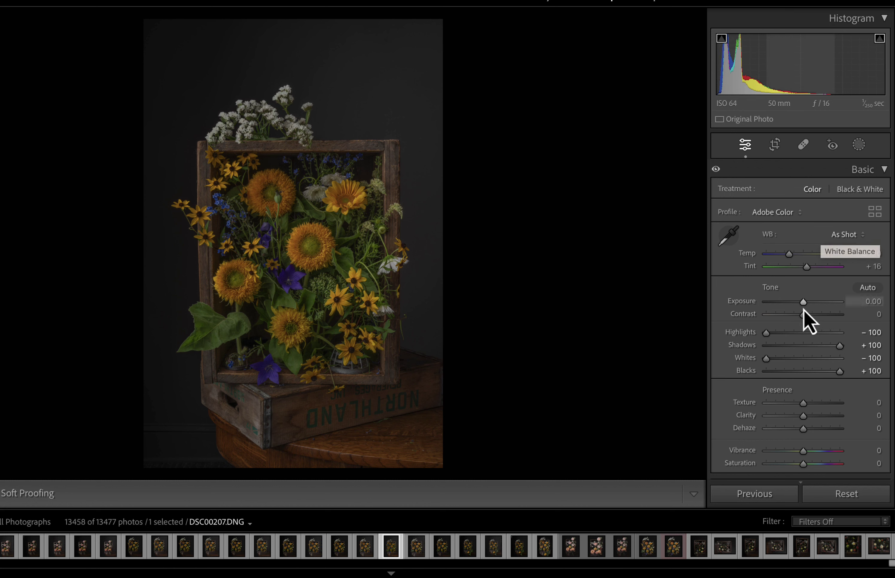
pyautogui.moveTo(804, 305); pyautogui.dragTo(814, 304)
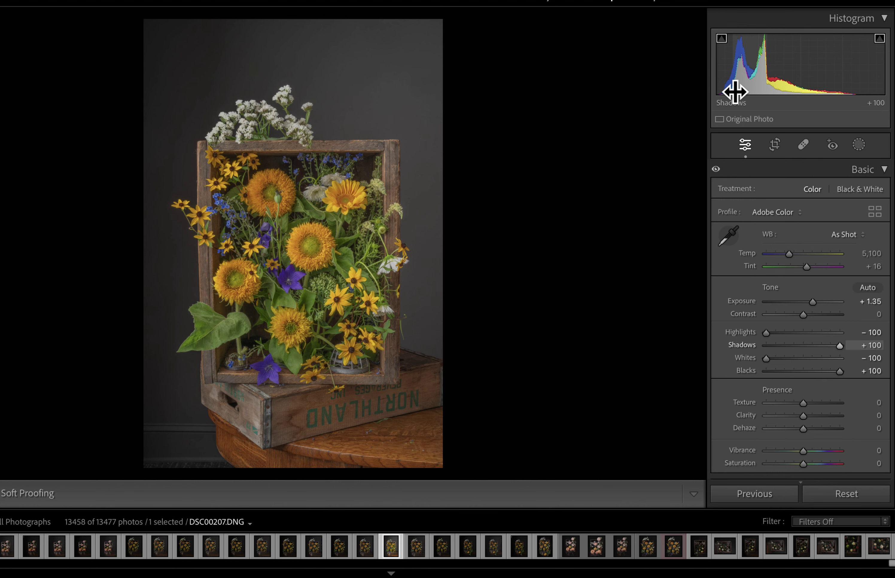
# Reduce noise in the dark areas inside the wooden frame with manual noise reduction, setting Luminance to 19 and Color to 64
pyautogui.click(367, 158)
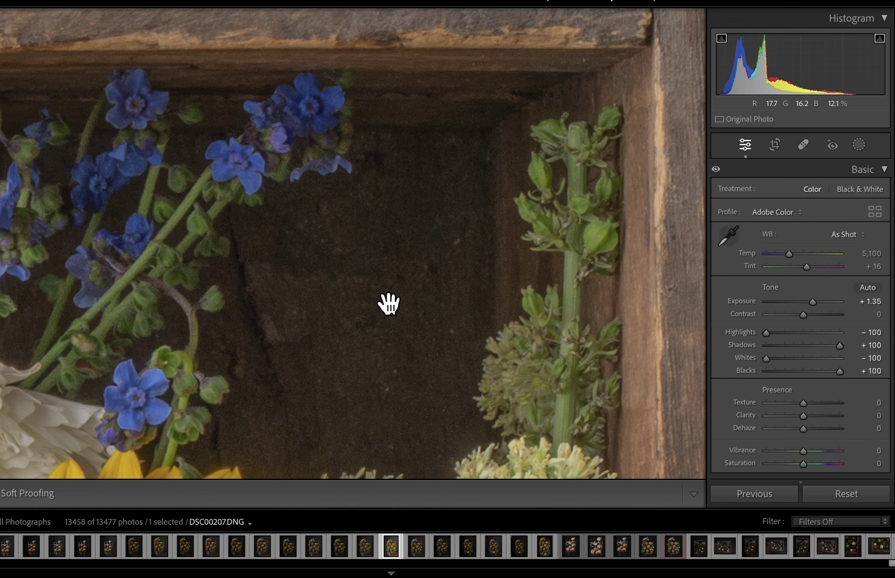
pyautogui.scroll(5, 387, 307)
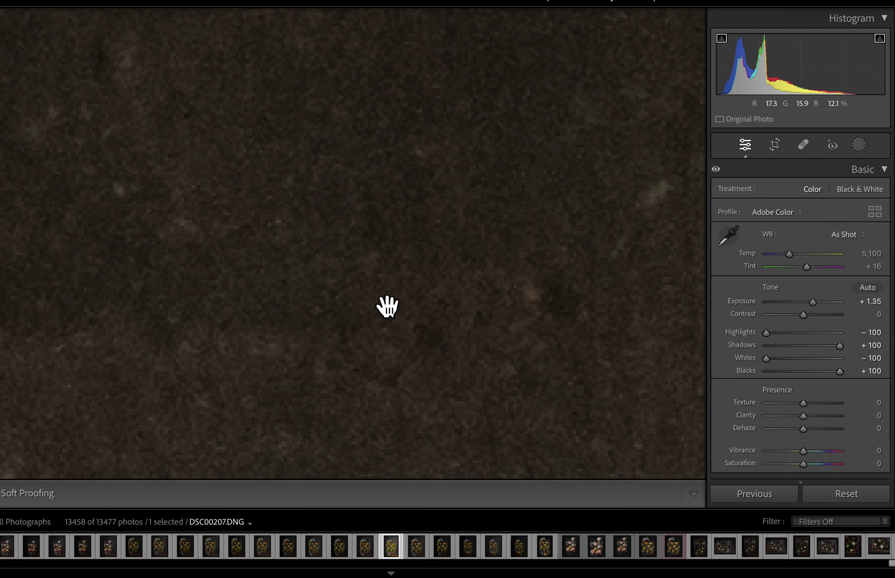
pyautogui.scroll(-4, 387, 306)
pyautogui.scroll(-2, 387, 307)
pyautogui.scroll(-10, 773, 376)
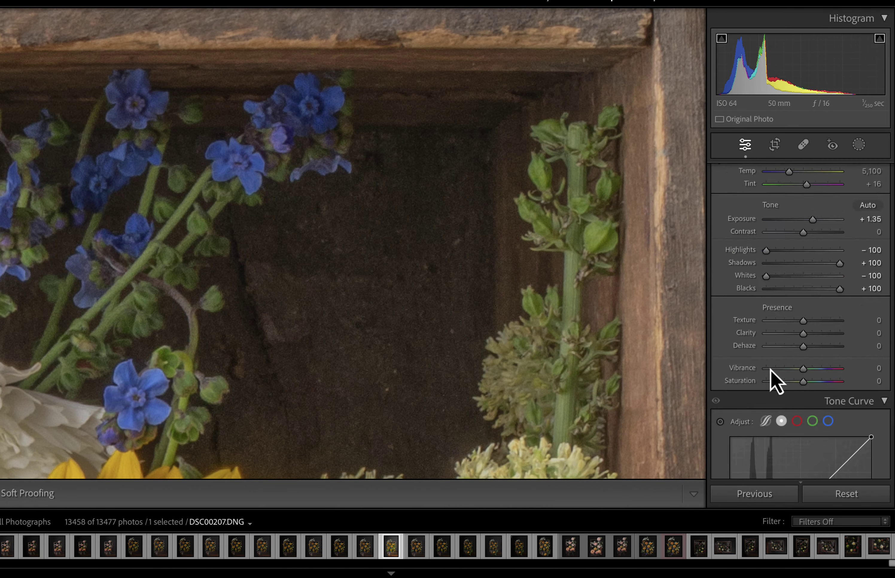
pyautogui.scroll(-10, 770, 369)
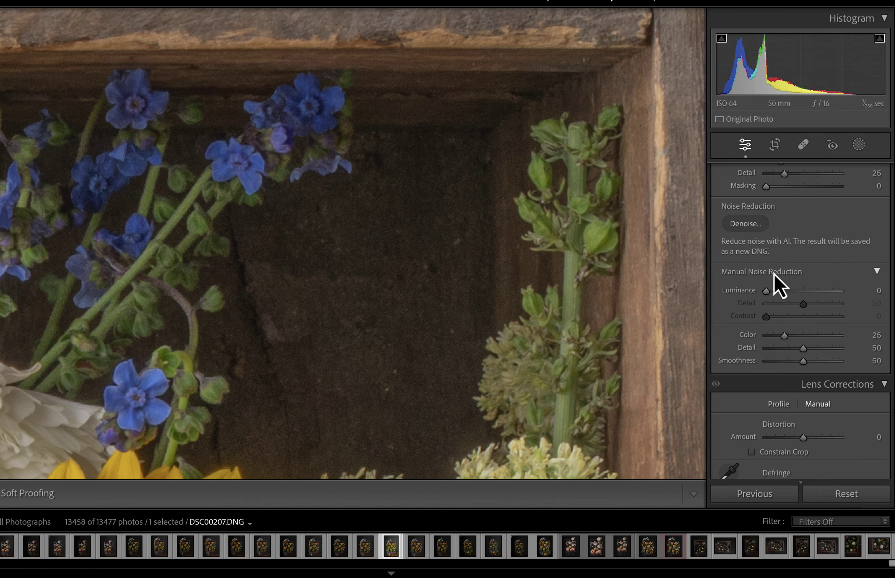
pyautogui.moveTo(765, 291); pyautogui.dragTo(779, 292)
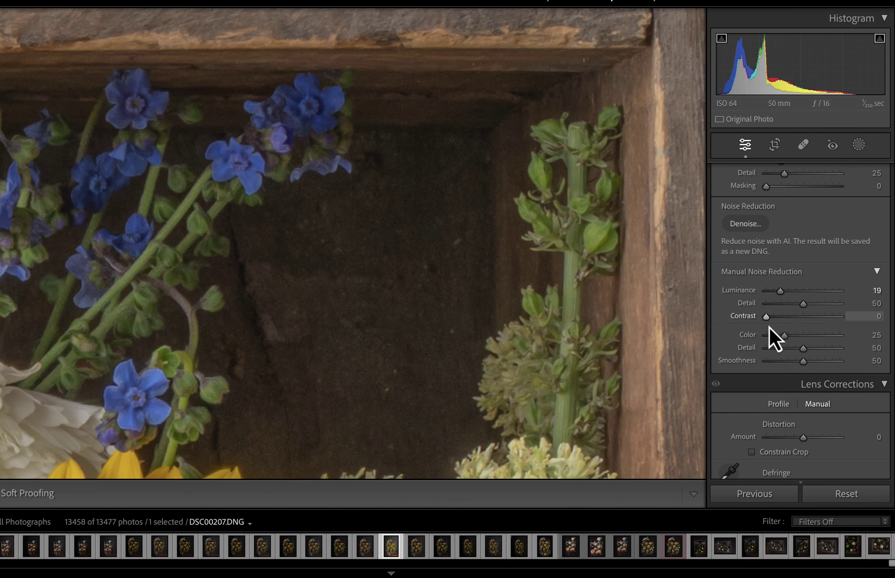
pyautogui.moveTo(783, 336); pyautogui.dragTo(812, 336)
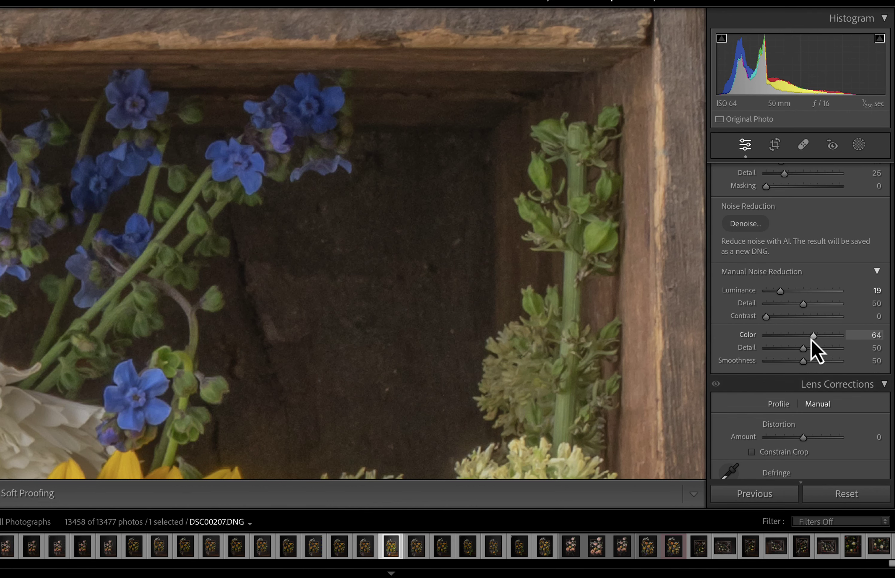
pyautogui.click(548, 322)
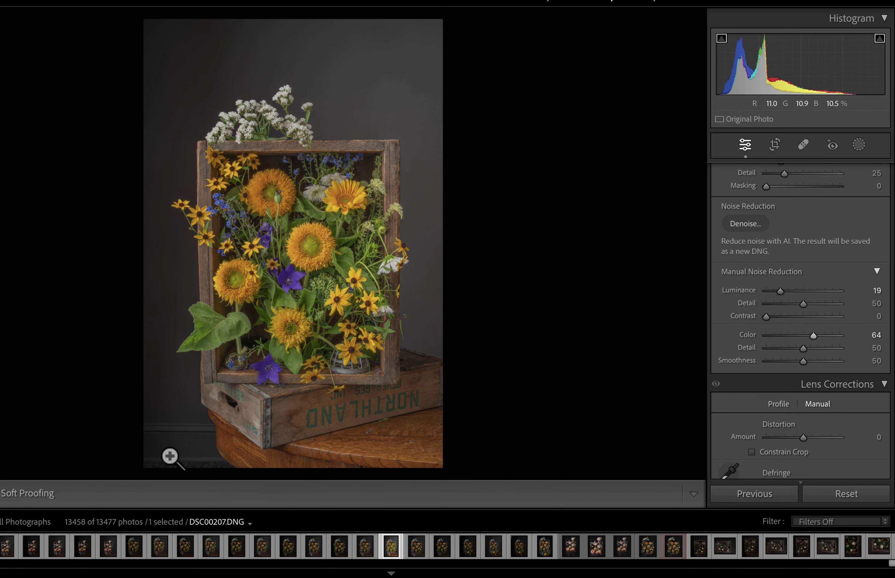
# Examine the crate, sunflower petals, leaves and dark background up close for detail and noise
pyautogui.moveTo(410, 433); pyautogui.dragTo(450, 256)
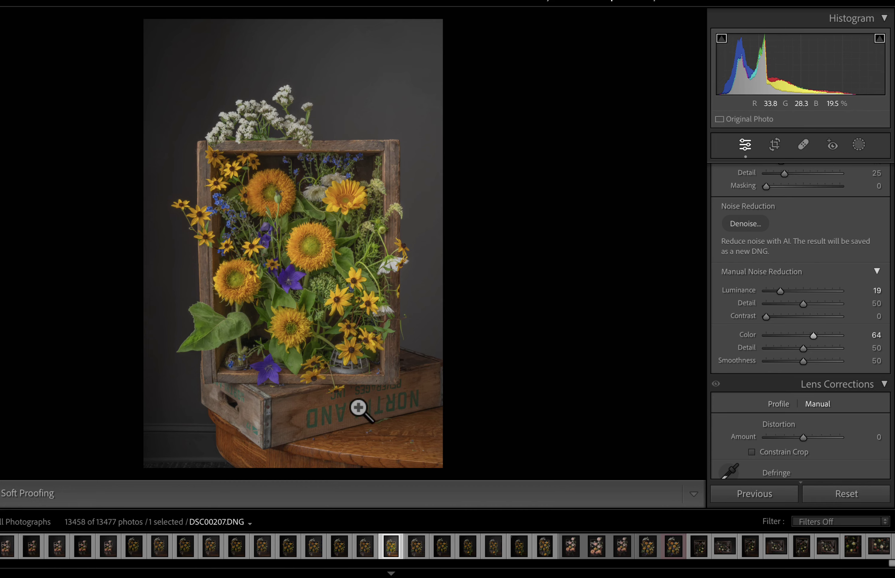
pyautogui.moveTo(405, 402); pyautogui.dragTo(390, 389)
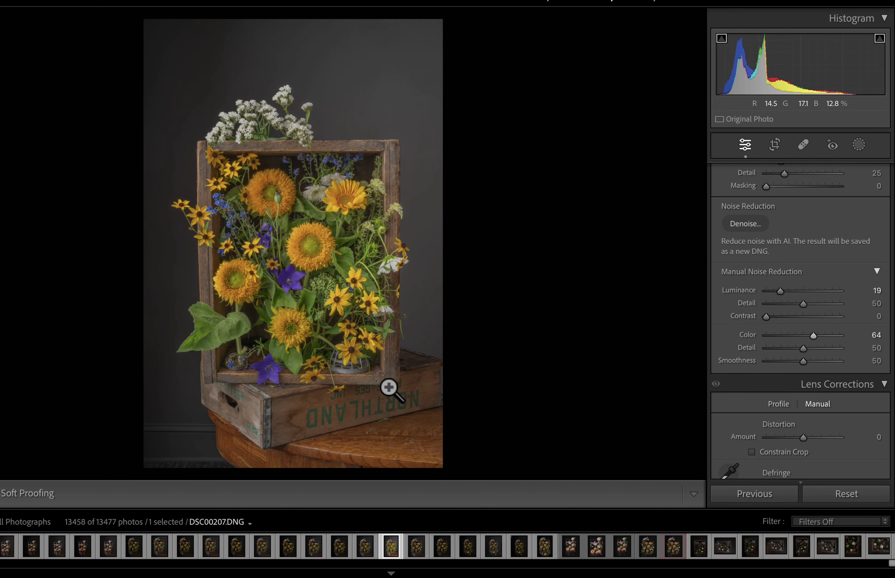
pyautogui.click(312, 268)
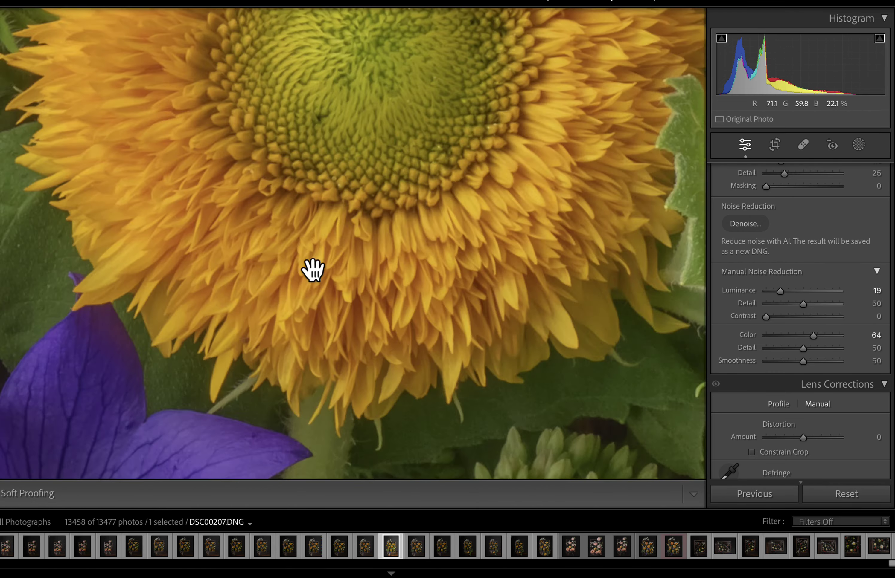
pyautogui.moveTo(429, 177); pyautogui.dragTo(224, 320)
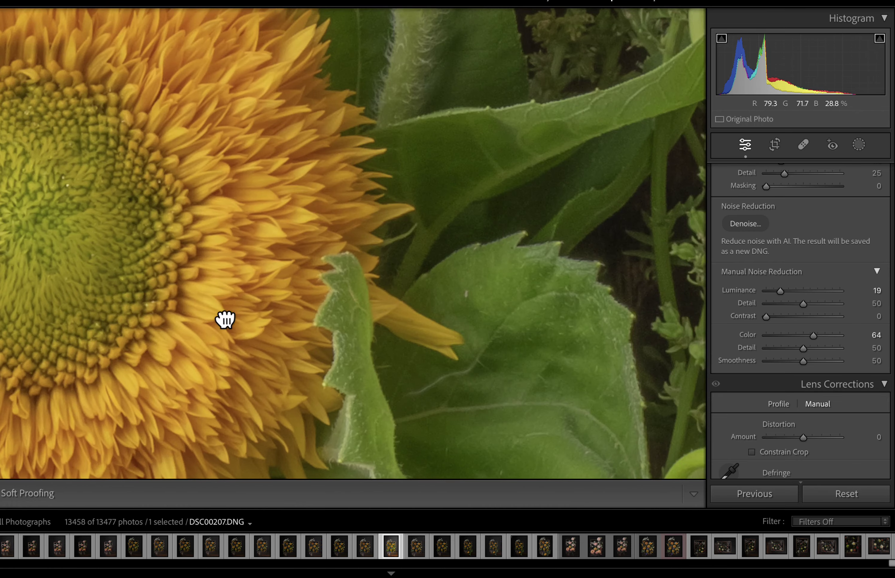
pyautogui.moveTo(331, 340); pyautogui.dragTo(682, 276)
pyautogui.moveTo(278, 236); pyautogui.dragTo(416, 50)
pyautogui.moveTo(413, 333); pyautogui.dragTo(430, 63)
pyautogui.moveTo(429, 244); pyautogui.dragTo(451, 16)
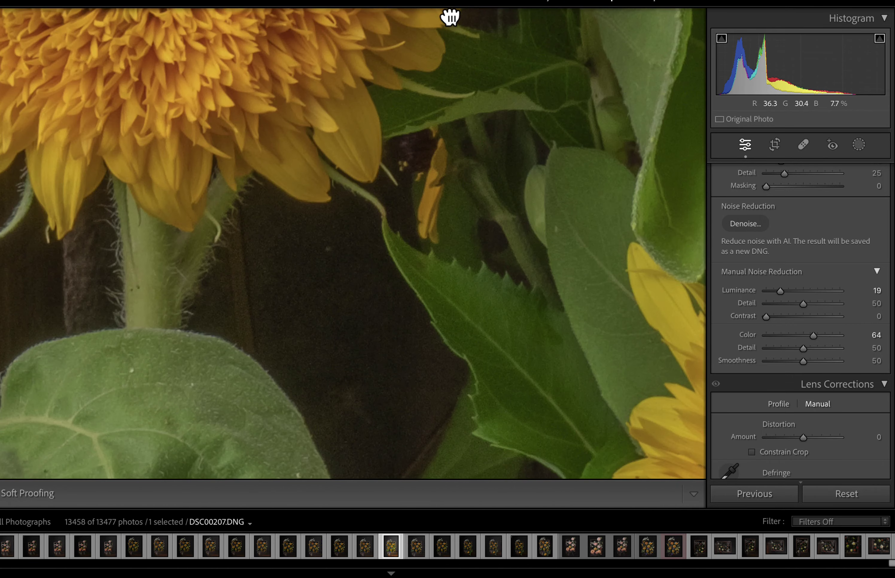
pyautogui.moveTo(467, 151); pyautogui.dragTo(463, 62)
pyautogui.moveTo(257, 257); pyautogui.dragTo(455, 154)
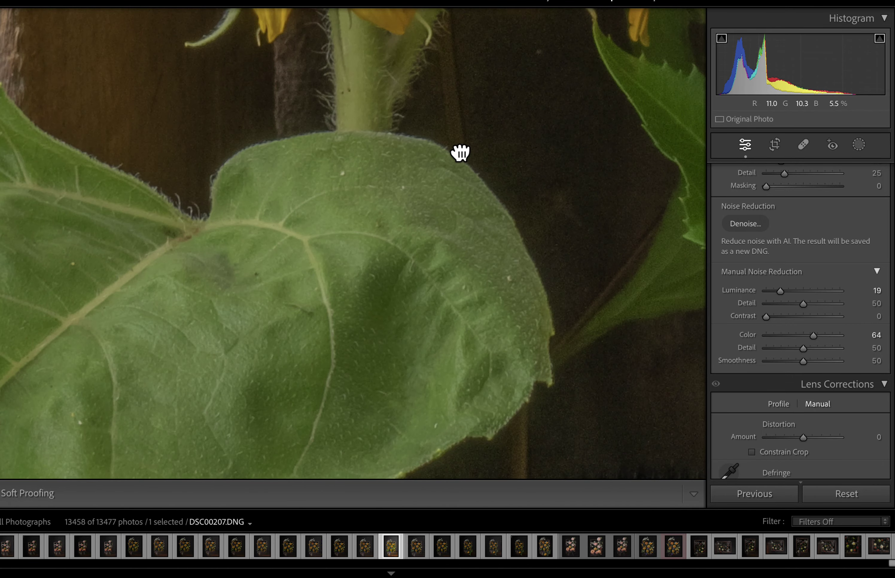
pyautogui.click(459, 152)
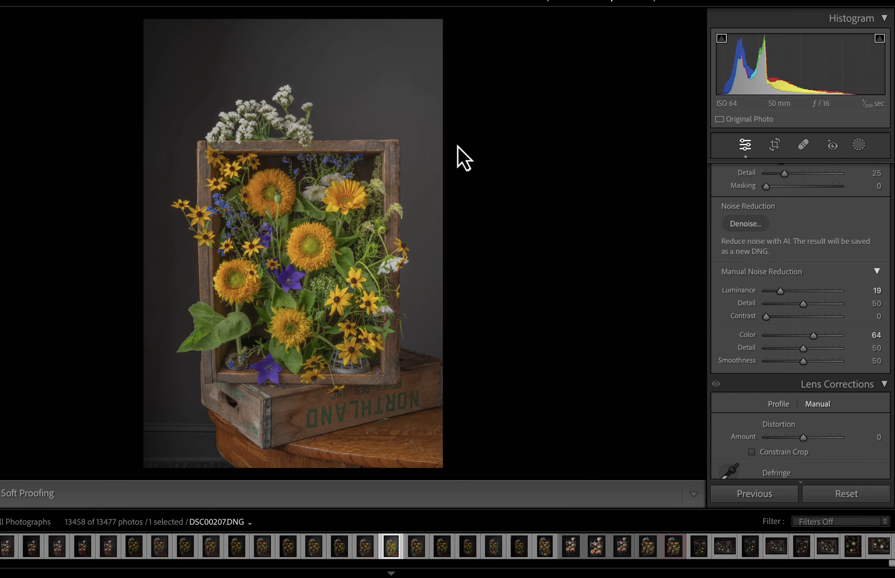
# Heal six small specks on the dark wood inside the frame's upper corner with the Heal brush at size 15
pyautogui.click(367, 210)
pyautogui.moveTo(419, 140); pyautogui.dragTo(359, 385)
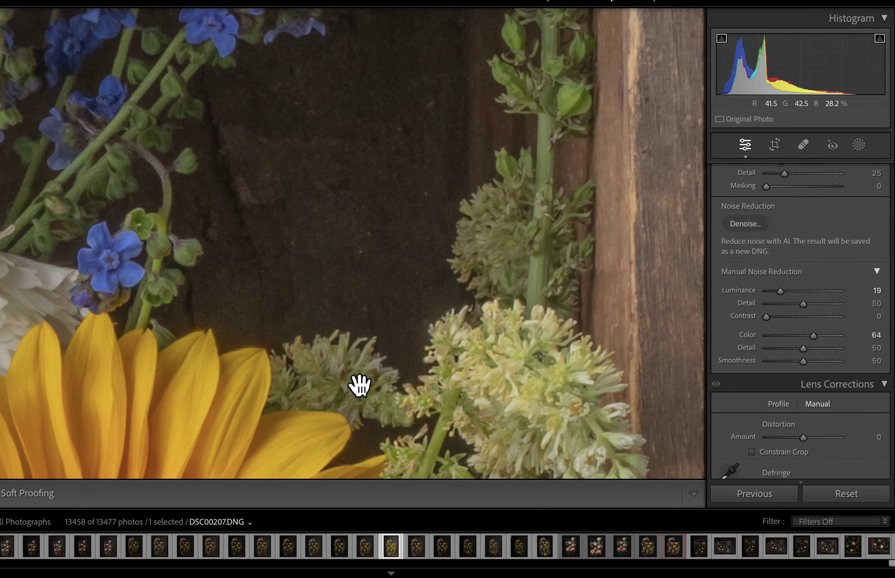
pyautogui.click(804, 146)
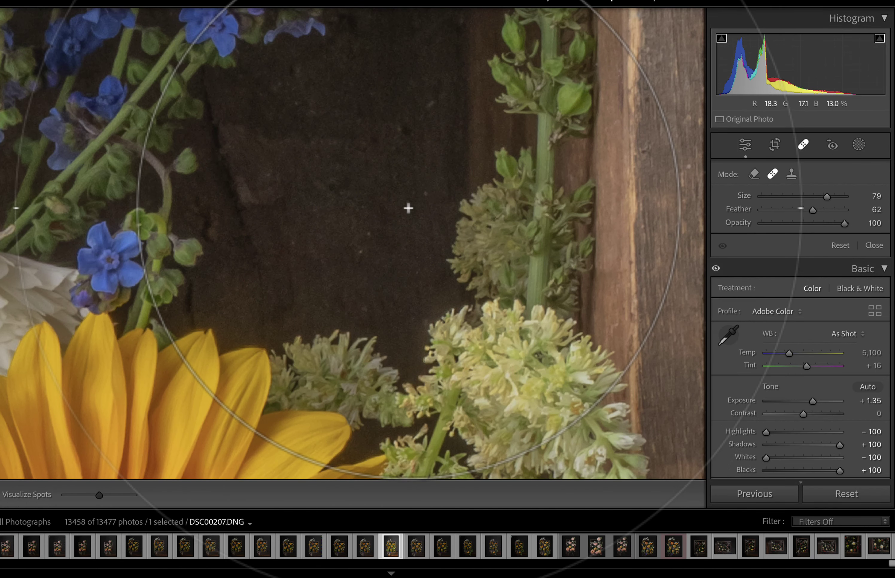
pyautogui.moveTo(826, 197); pyautogui.dragTo(773, 197)
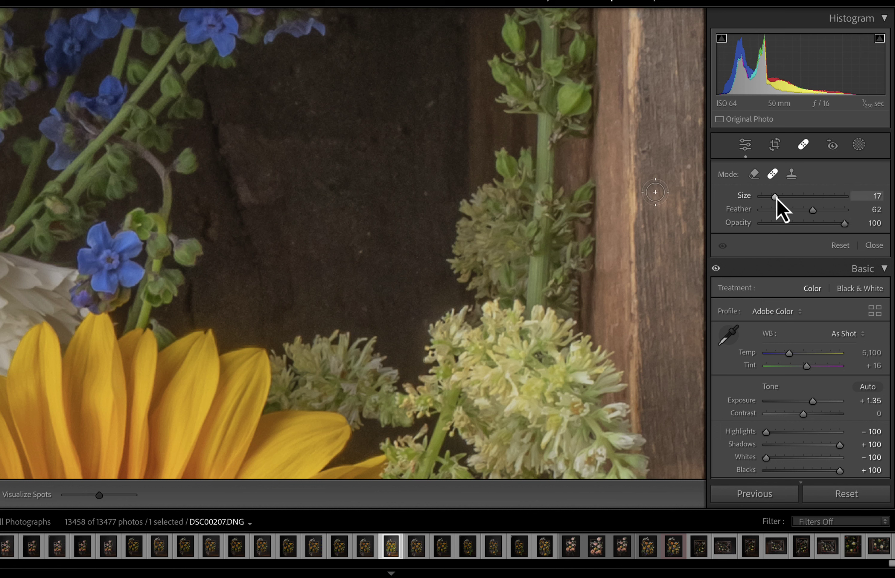
pyautogui.click(426, 109)
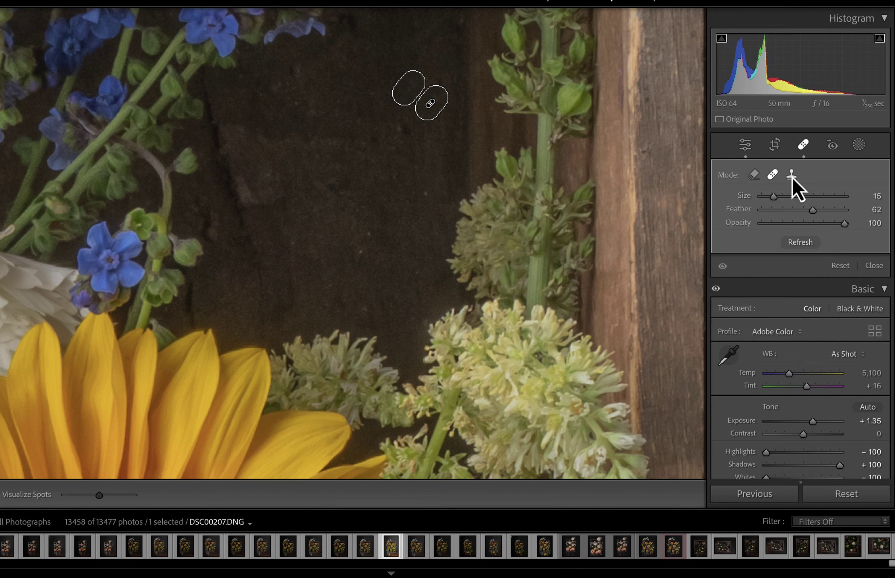
pyautogui.click(407, 126)
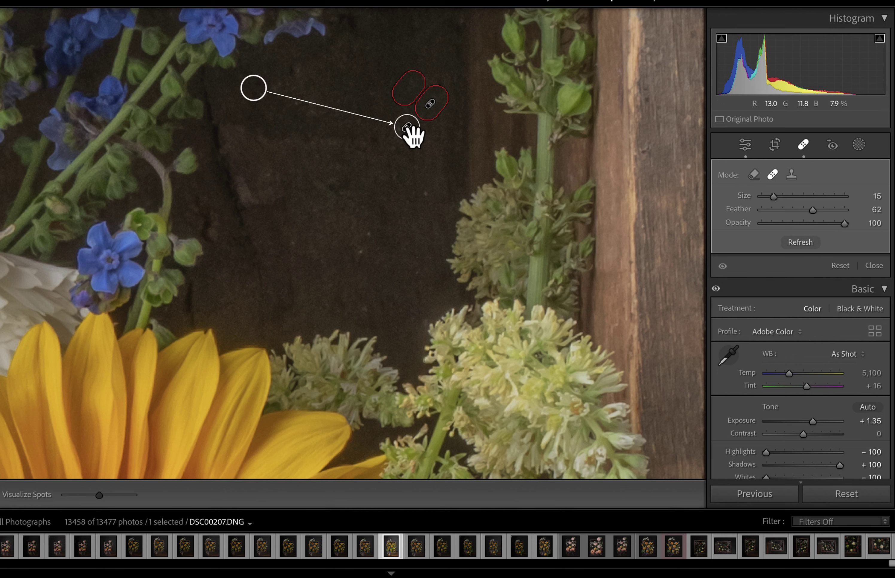
pyautogui.click(375, 139)
pyautogui.click(425, 193)
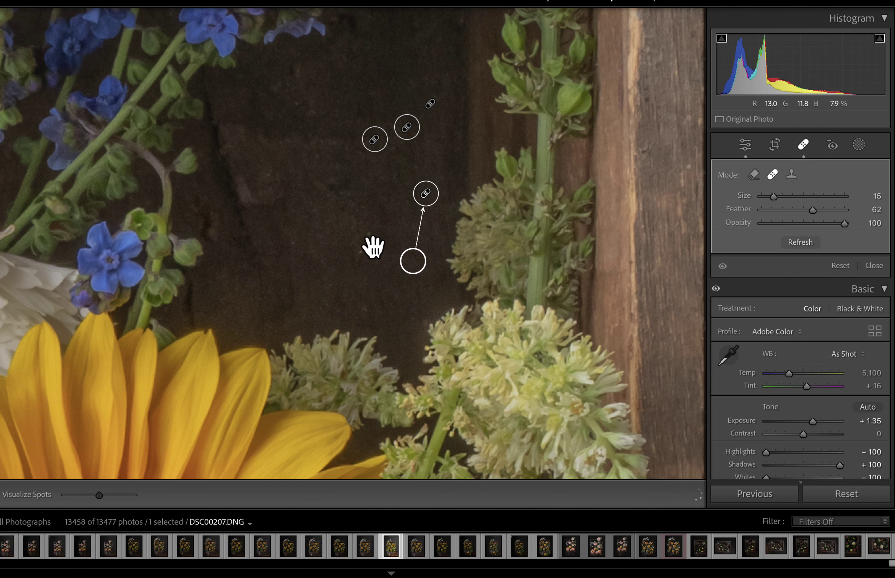
pyautogui.click(364, 233)
pyautogui.click(359, 255)
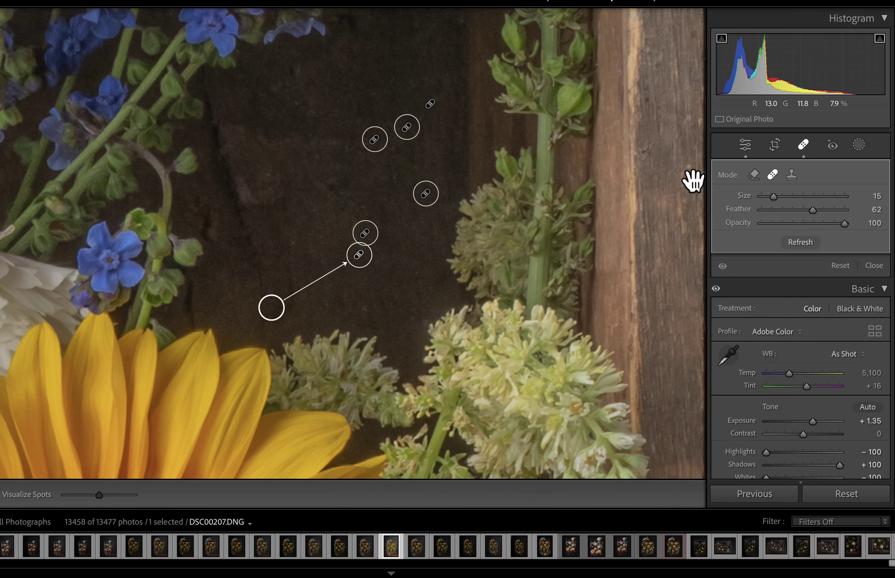
pyautogui.click(803, 146)
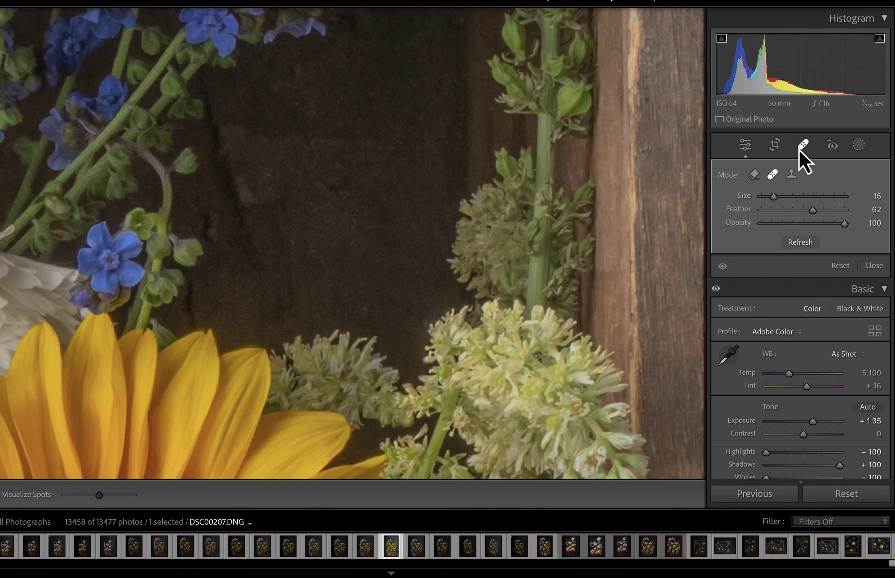
pyautogui.click(522, 194)
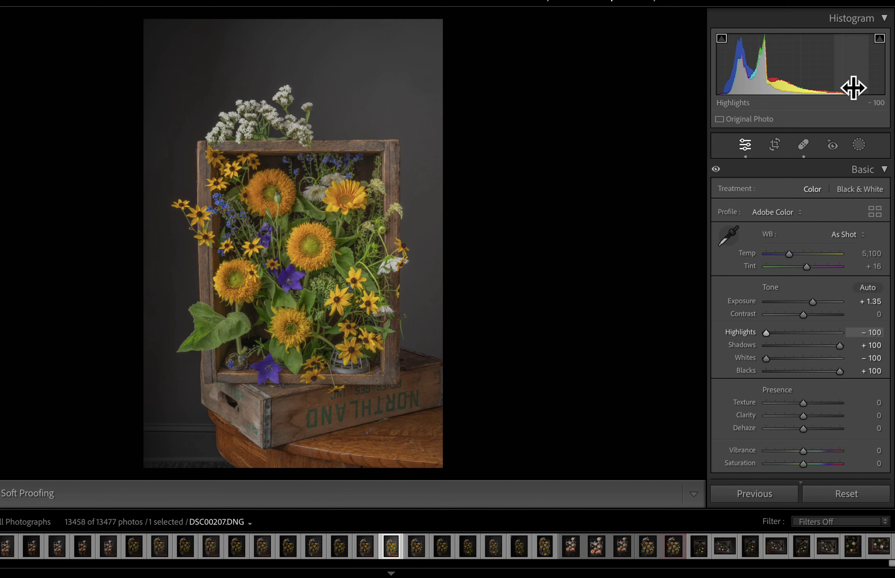
# Create a virtual copy of the edited DSC00207.DNG and select the original photo again
pyautogui.rightClick(331, 161)
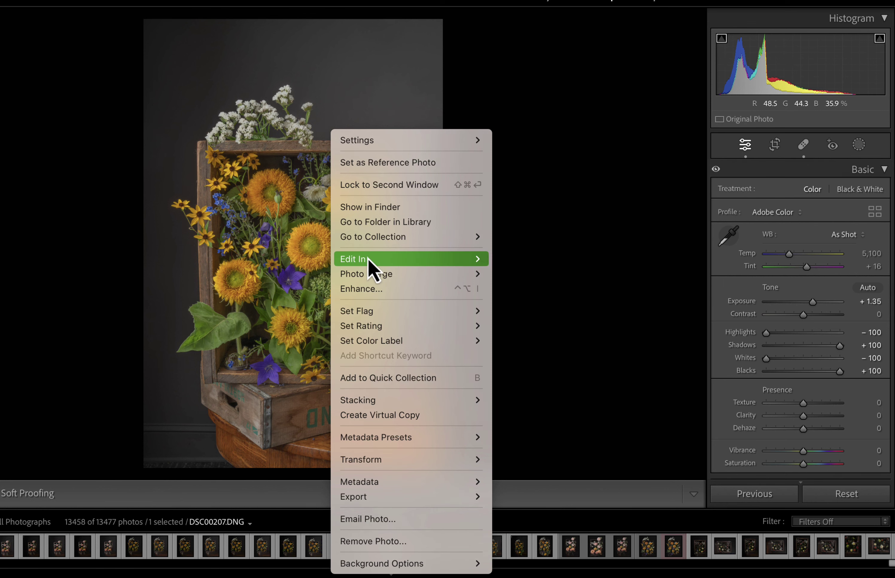
pyautogui.click(377, 416)
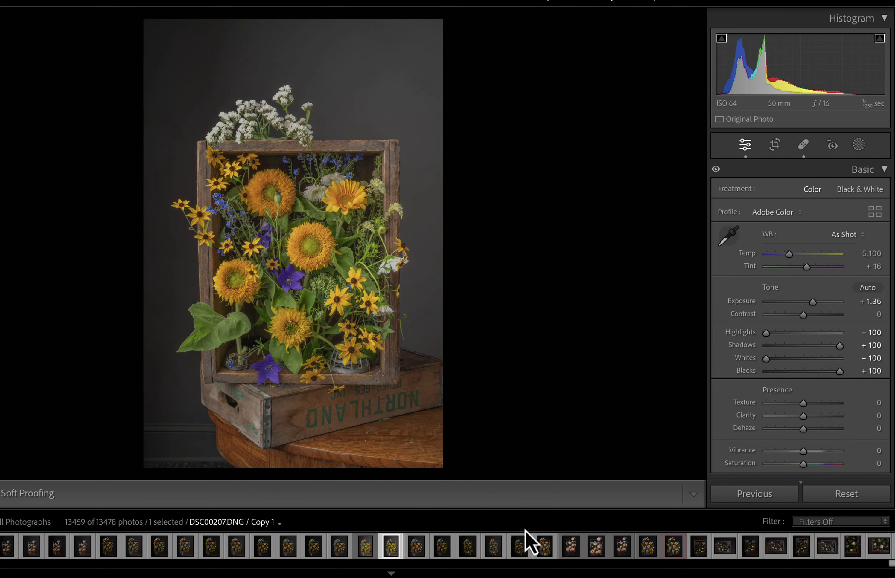
pyautogui.click(364, 551)
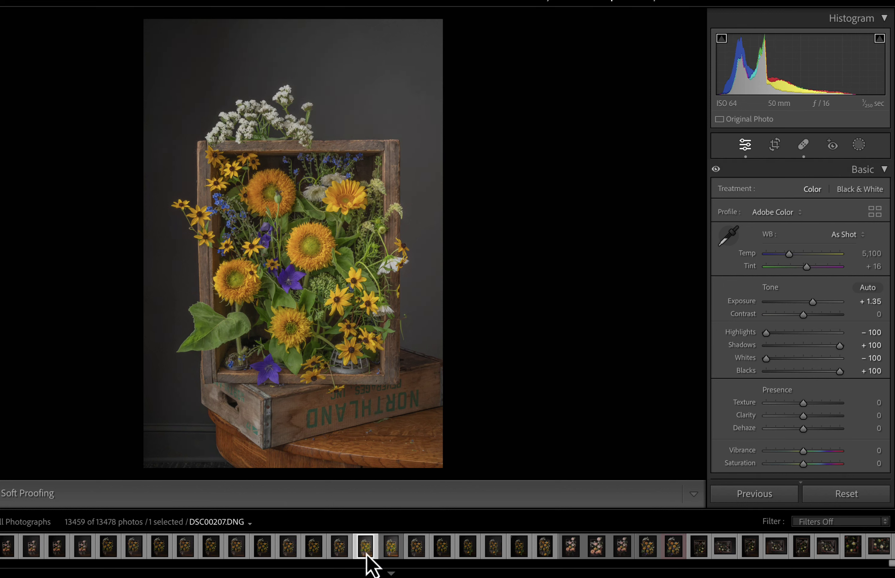
# Reset the original photo's Exposure to 0 and set Highlights to +46, Shadows to +17, Whites to +1 and Blacks to +74
pyautogui.click(389, 553)
pyautogui.click(366, 552)
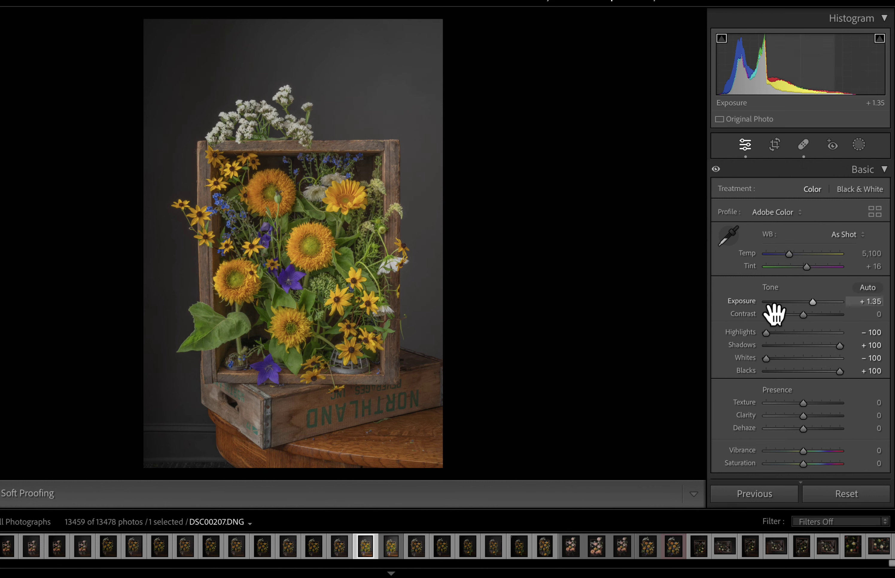
pyautogui.doubleClick(747, 302)
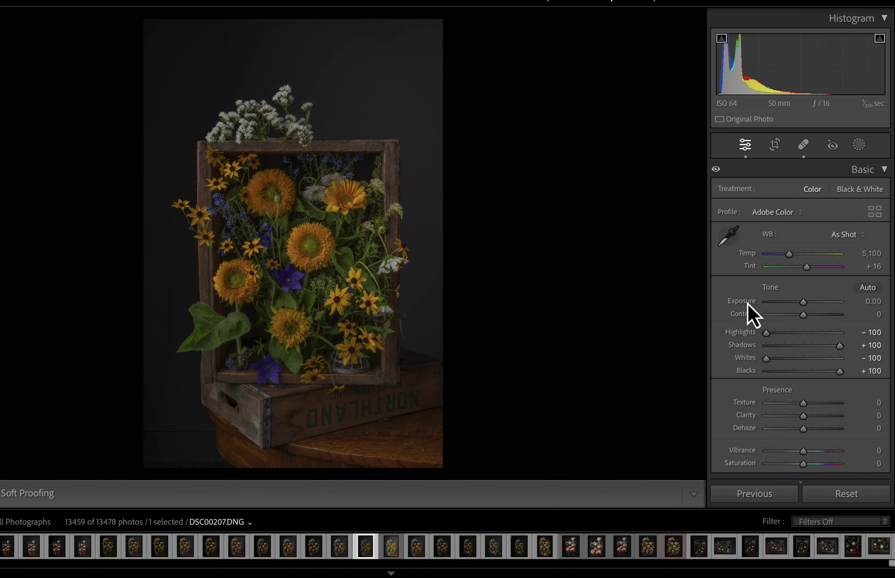
pyautogui.moveTo(771, 332); pyautogui.dragTo(802, 332)
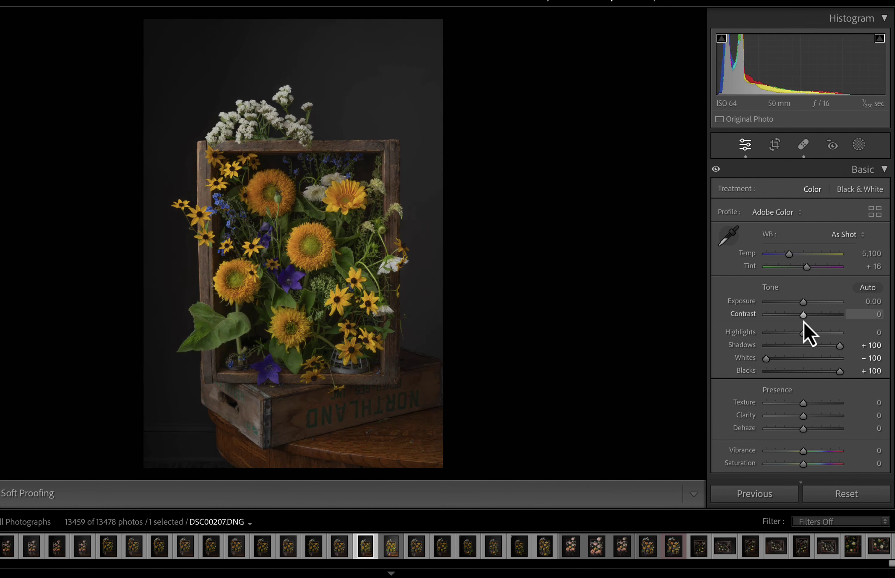
pyautogui.moveTo(802, 334)
pyautogui.mouseDown()
pyautogui.moveTo(821, 334)
pyautogui.moveTo(806, 347)
pyautogui.mouseUp()
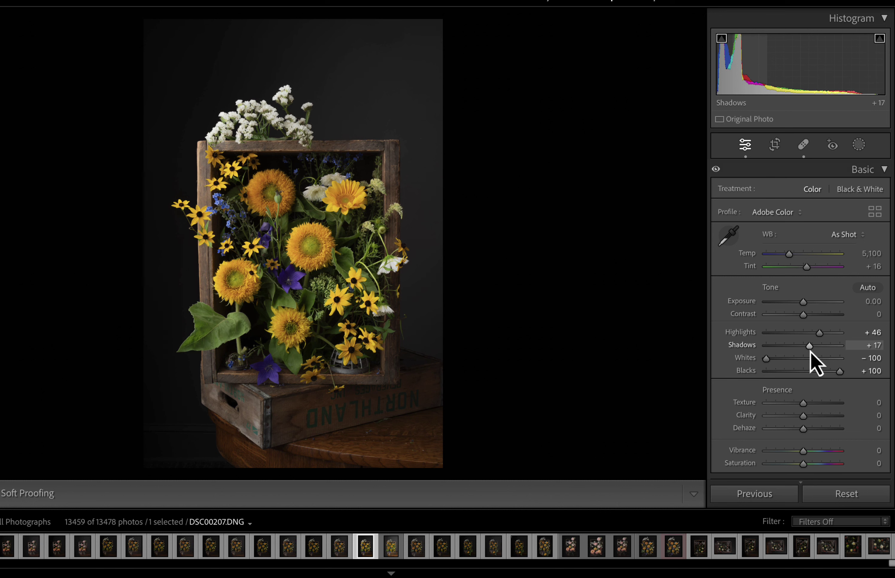
pyautogui.moveTo(765, 359); pyautogui.dragTo(831, 375)
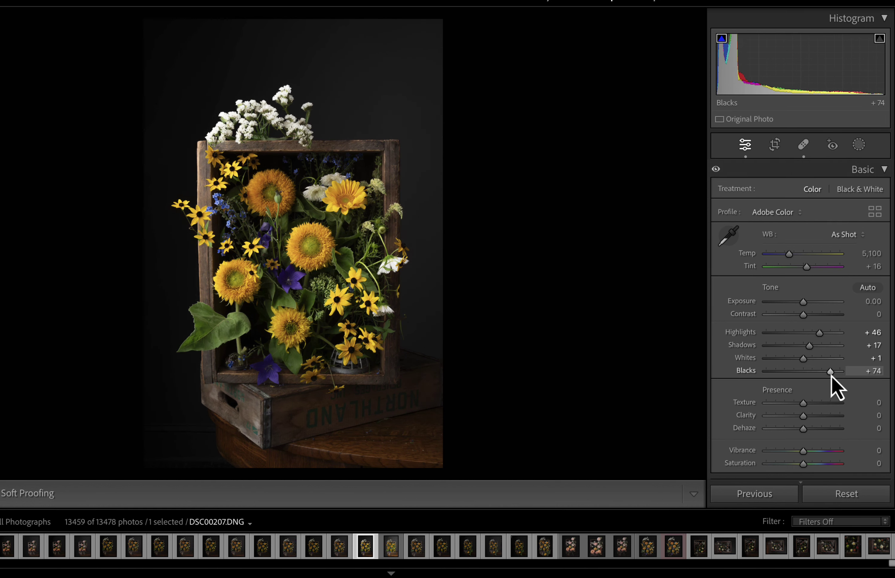
# Crop the photo to the 4 x 5 / 8 x 10 aspect ratio, tightened around the wooden frame and flowers
pyautogui.click(774, 145)
pyautogui.click(838, 199)
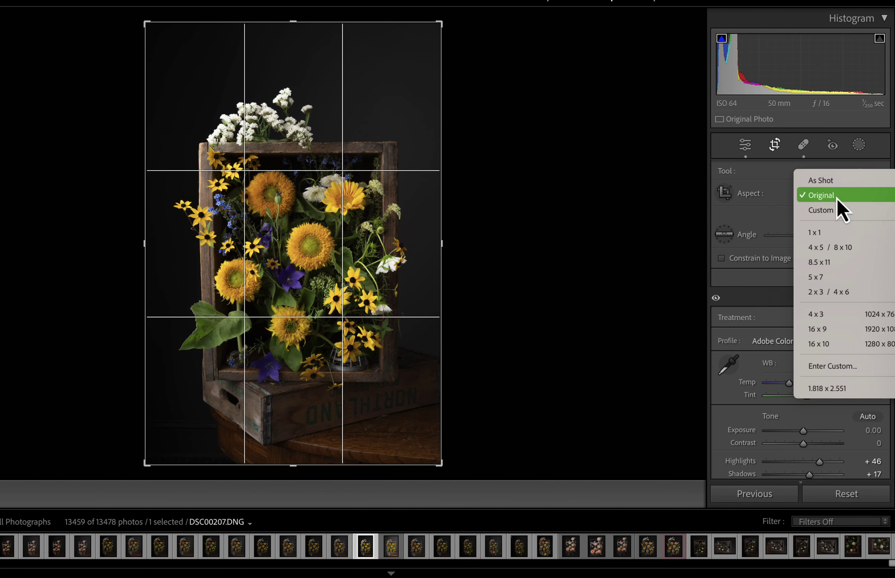
pyautogui.click(845, 248)
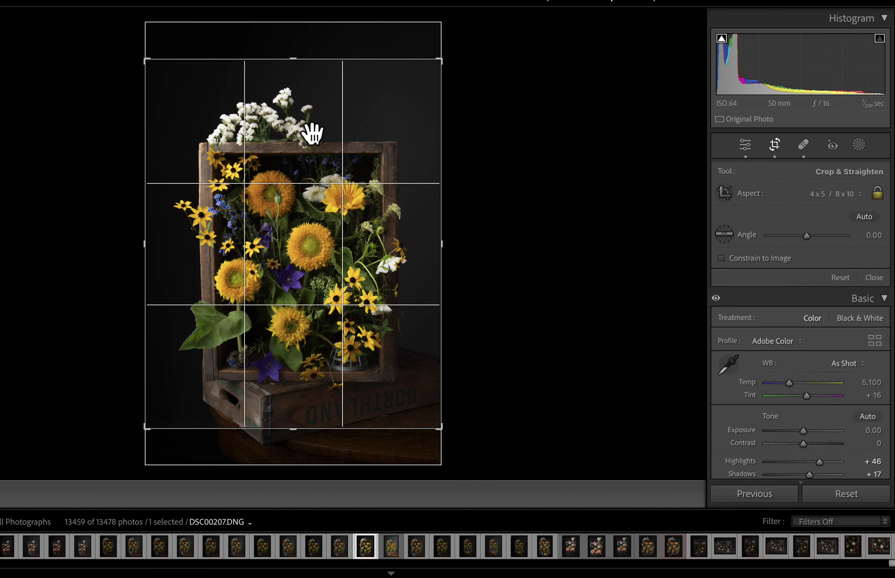
pyautogui.moveTo(158, 60); pyautogui.dragTo(154, 62)
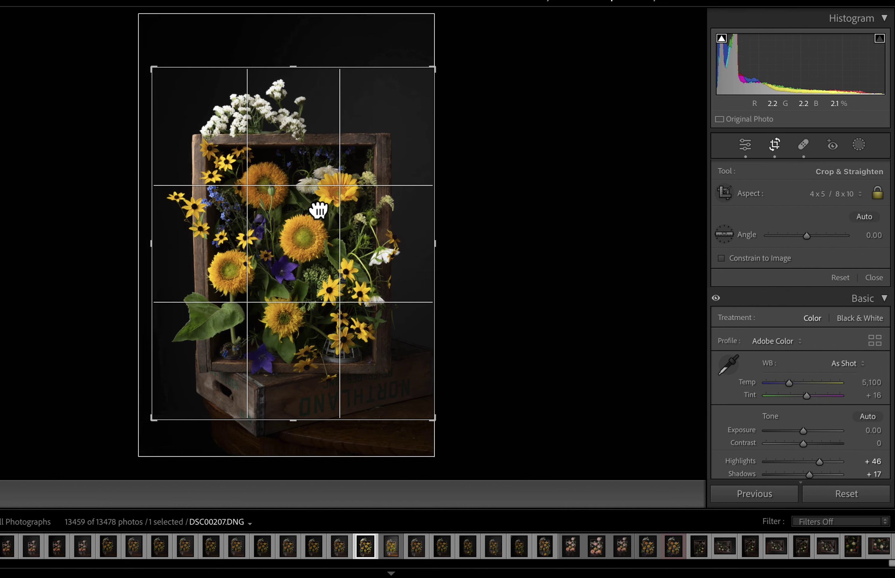
pyautogui.moveTo(318, 209); pyautogui.dragTo(321, 220)
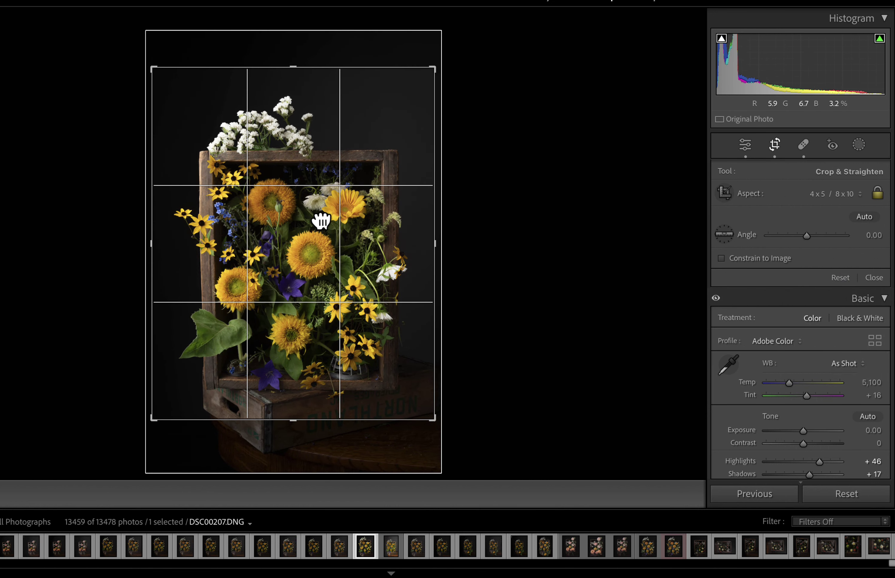
pyautogui.press('Return')
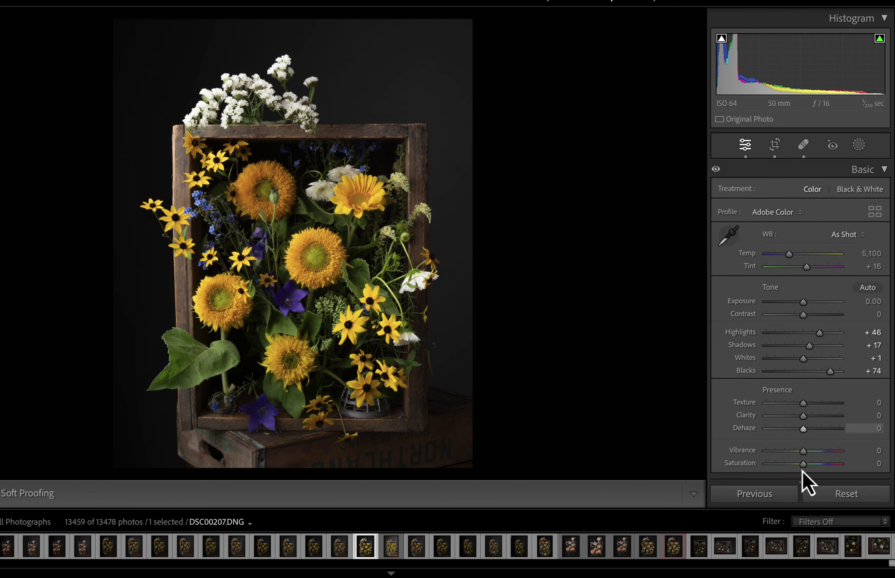
# Reset all edits on the virtual copy Copy 1 and compare it with the edited DSC00207.DNG
pyautogui.click(392, 552)
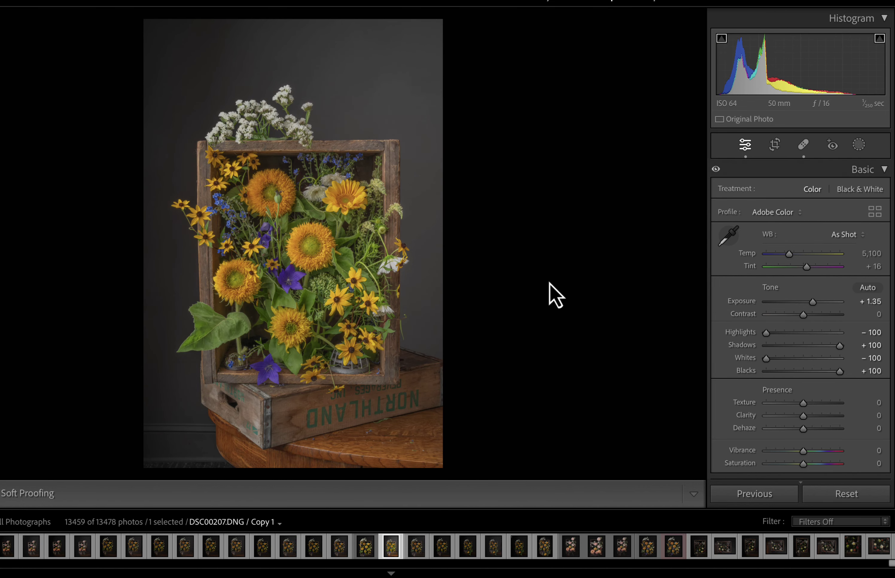
pyautogui.click(837, 496)
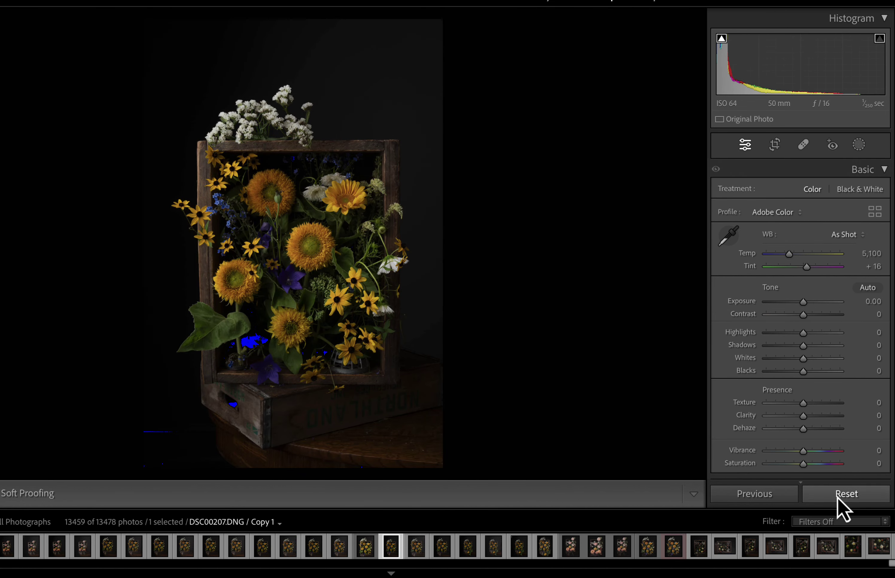
pyautogui.click(365, 549)
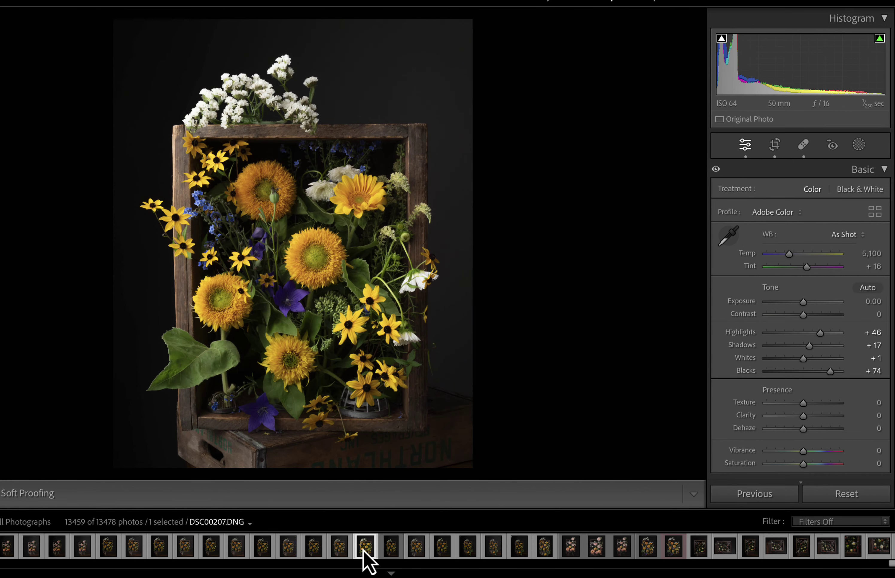
pyautogui.click(390, 551)
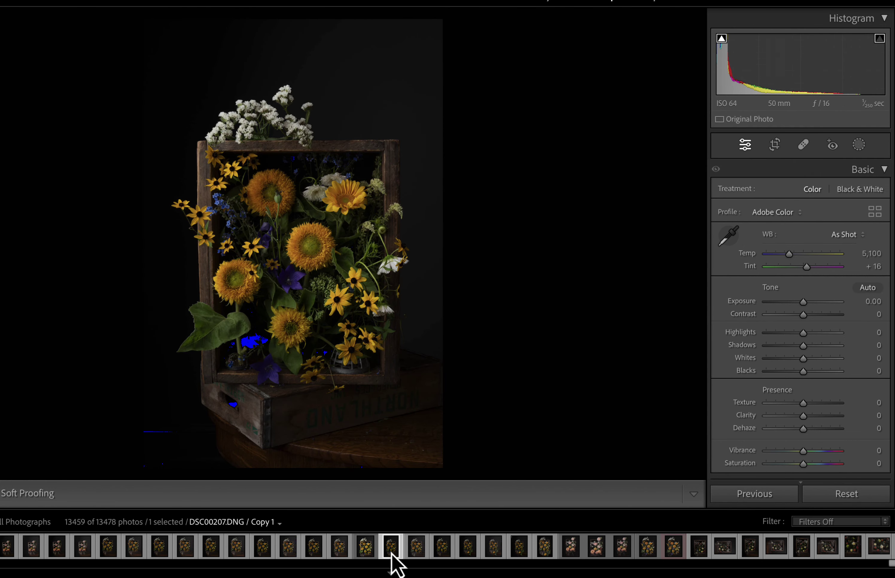
pyautogui.click(363, 549)
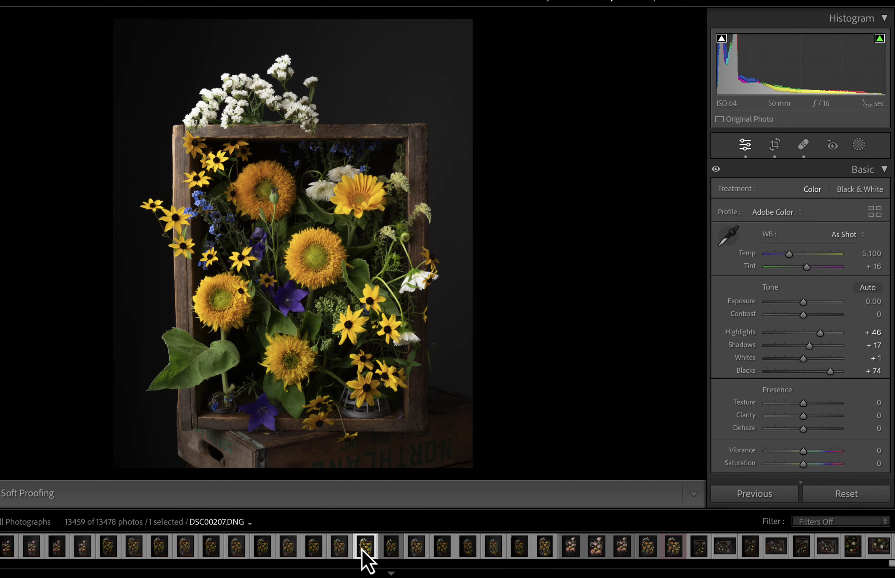
# Set Highlights to +28 on DSC00207.DNG, judging the detail in the white flower's petals up close
pyautogui.click(422, 279)
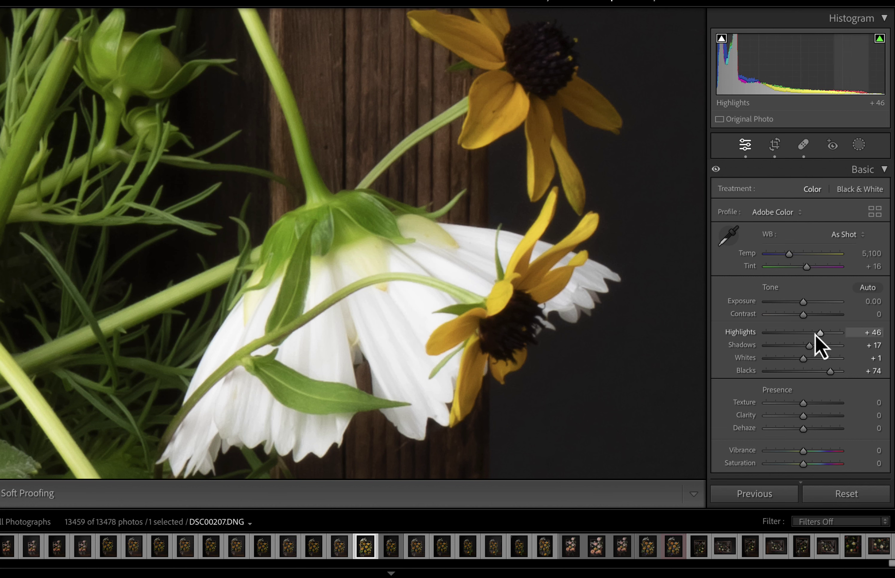
pyautogui.moveTo(817, 335); pyautogui.dragTo(811, 334)
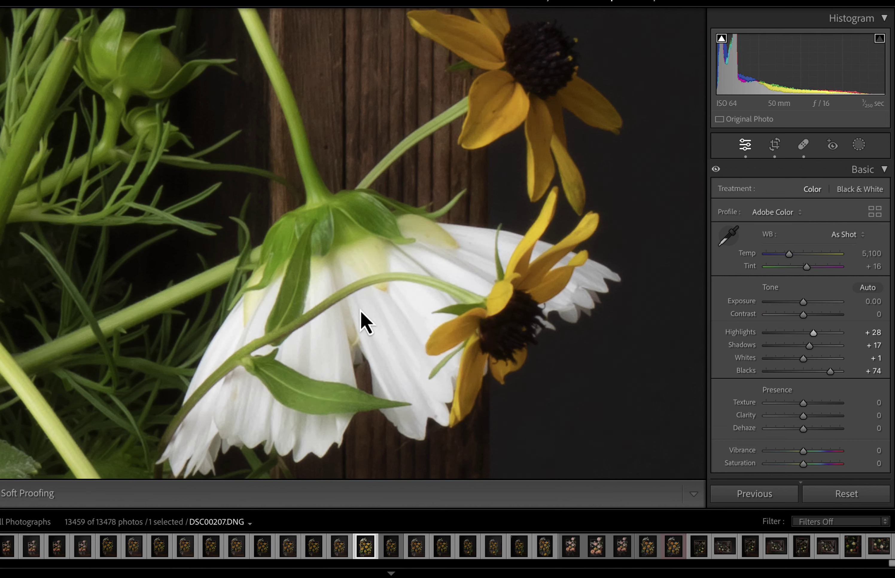
pyautogui.click(416, 342)
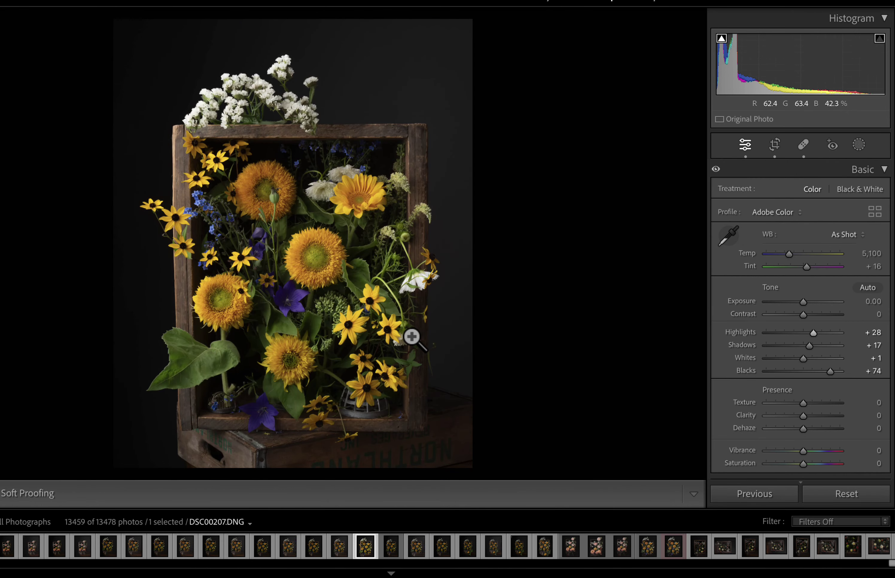
# Compare the edited photo with the unedited copy and examine the central sunflower and the dark interior of the frame up close
pyautogui.click(391, 551)
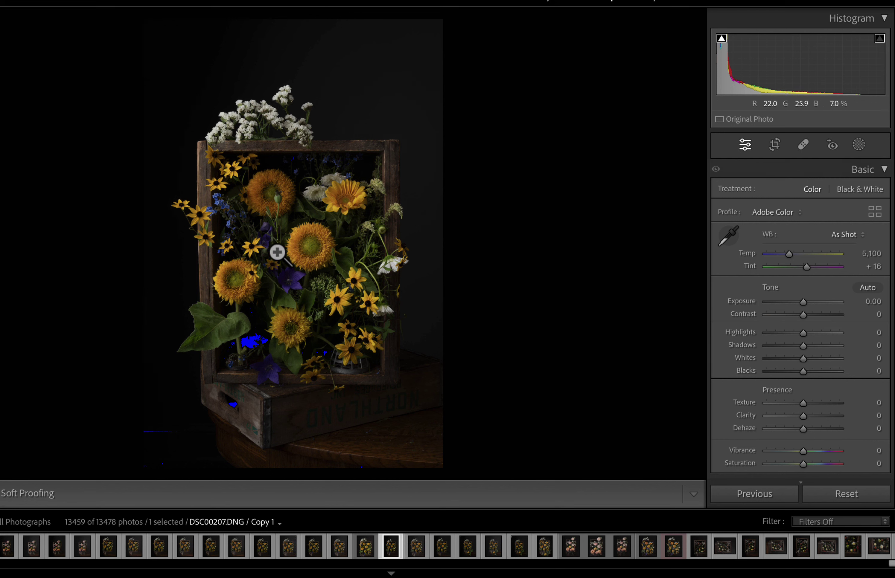
pyautogui.click(367, 551)
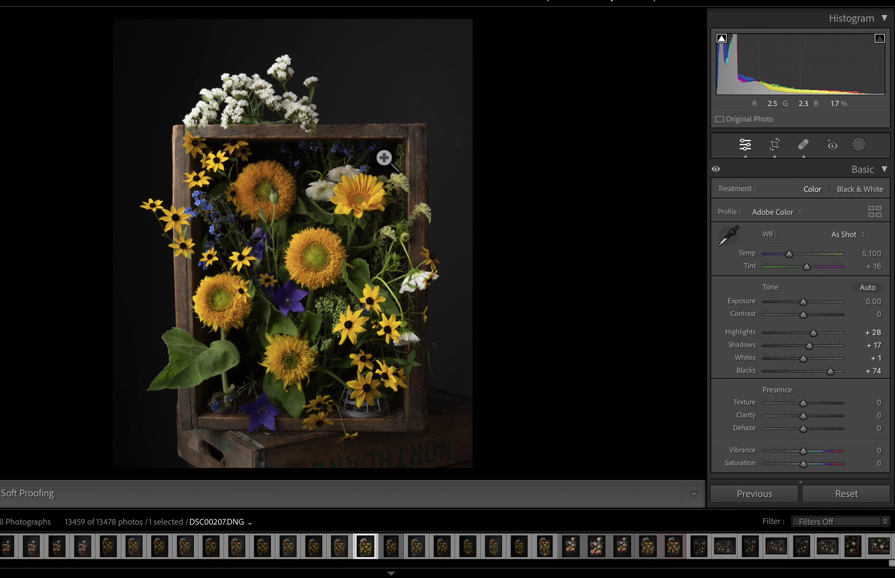
pyautogui.click(286, 254)
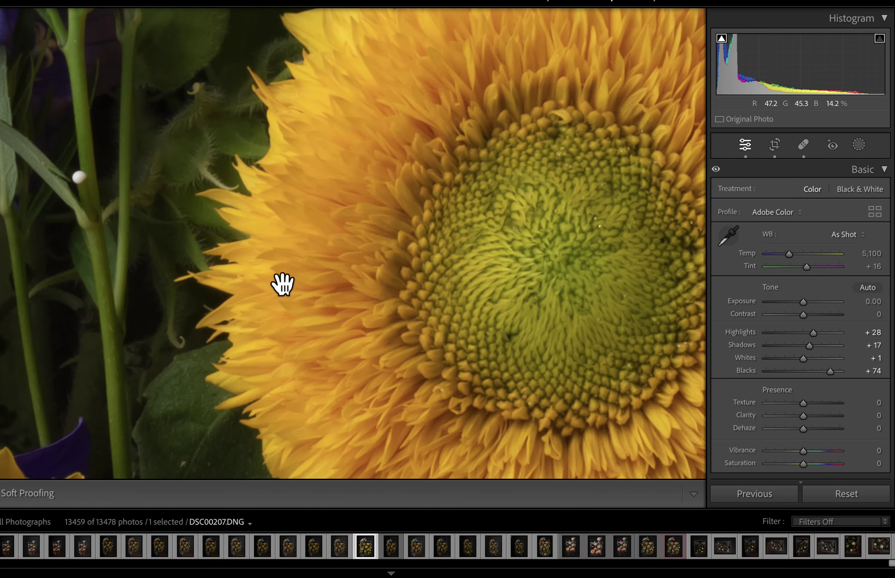
pyautogui.click(362, 273)
pyautogui.click(401, 148)
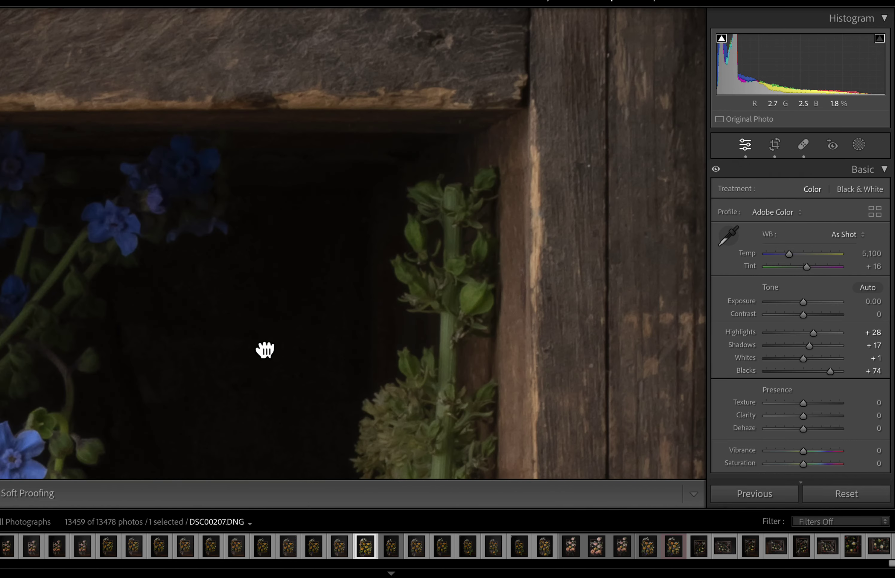
pyautogui.moveTo(265, 349); pyautogui.dragTo(378, 171)
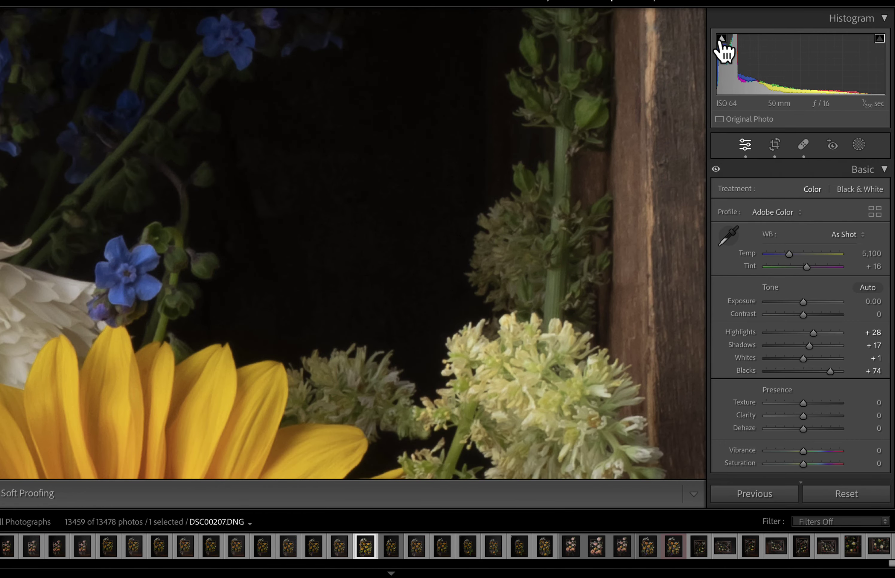
pyautogui.click(523, 147)
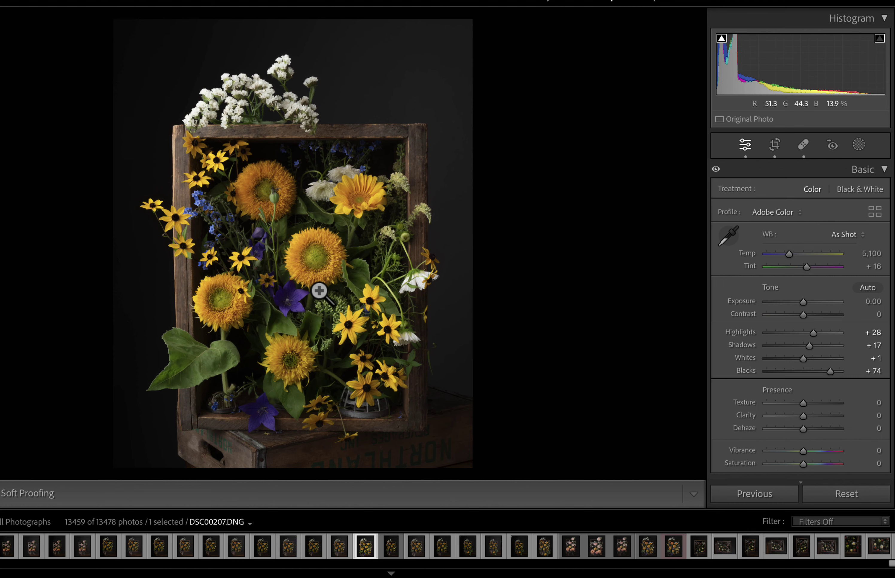
# Find the unedited mixed-flower crate photo DSC00221 near the end of the library and open it for developing
pyautogui.press('g')
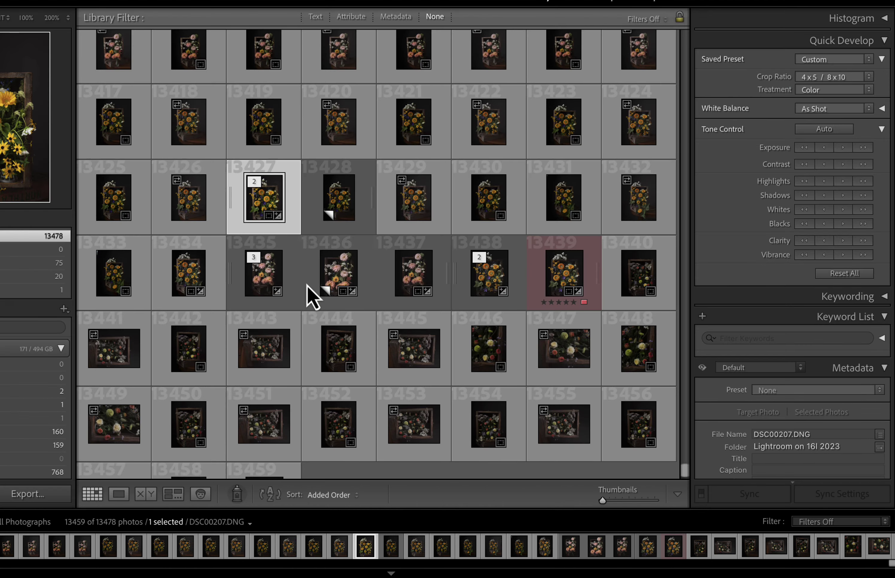
pyautogui.scroll(-3, 379, 318)
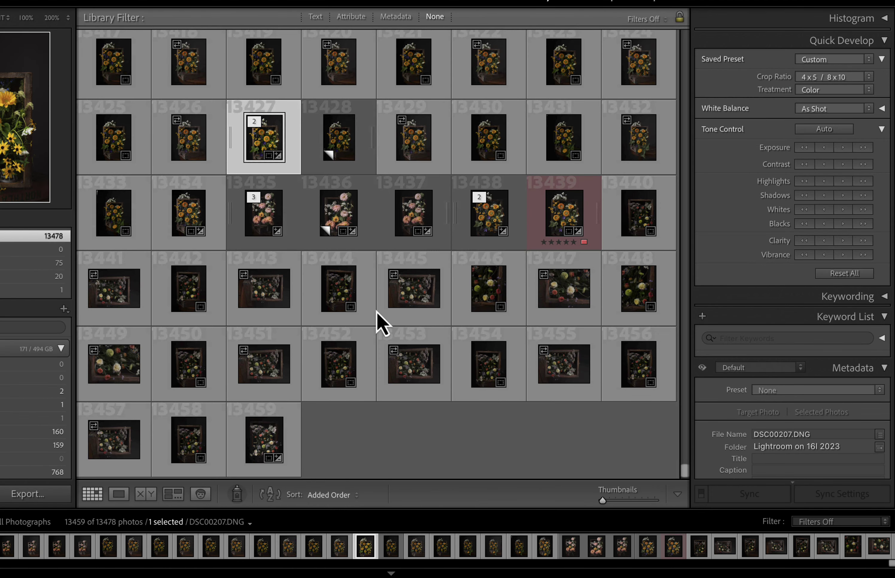
pyautogui.click(267, 438)
pyautogui.click(194, 442)
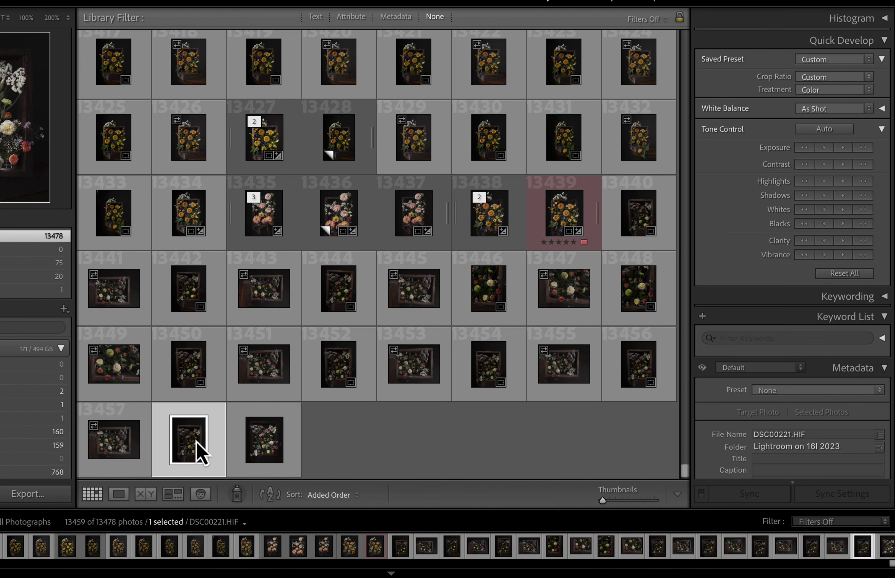
pyautogui.doubleClick(186, 439)
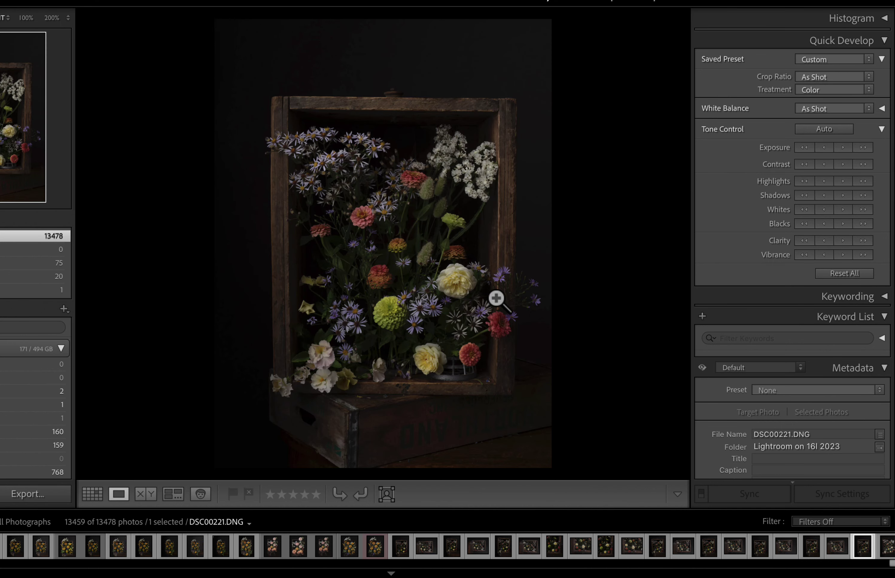
pyautogui.click(590, 11)
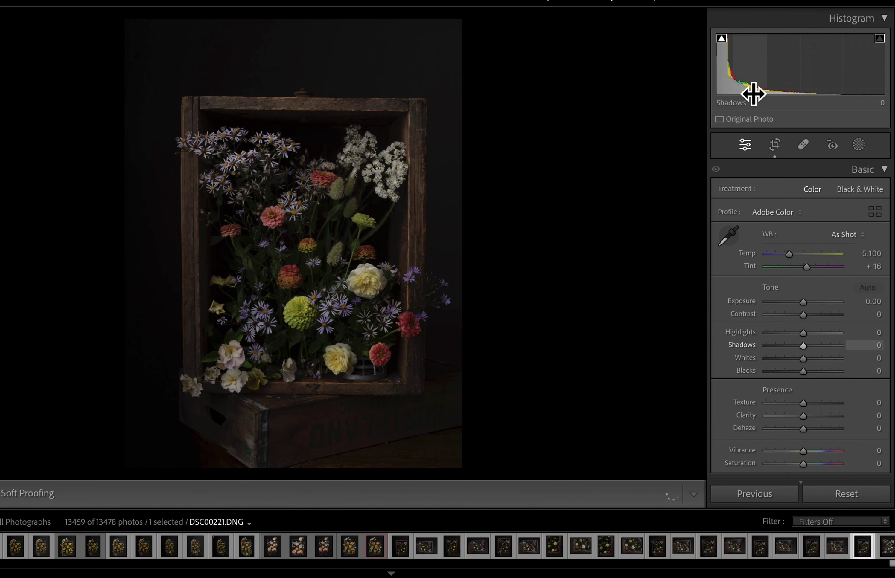
# Show shadow clipping on DSC00221.DNG and flatten its tones with Blacks +100, Whites -100, Shadows +100 and Highlights -100
pyautogui.click(721, 39)
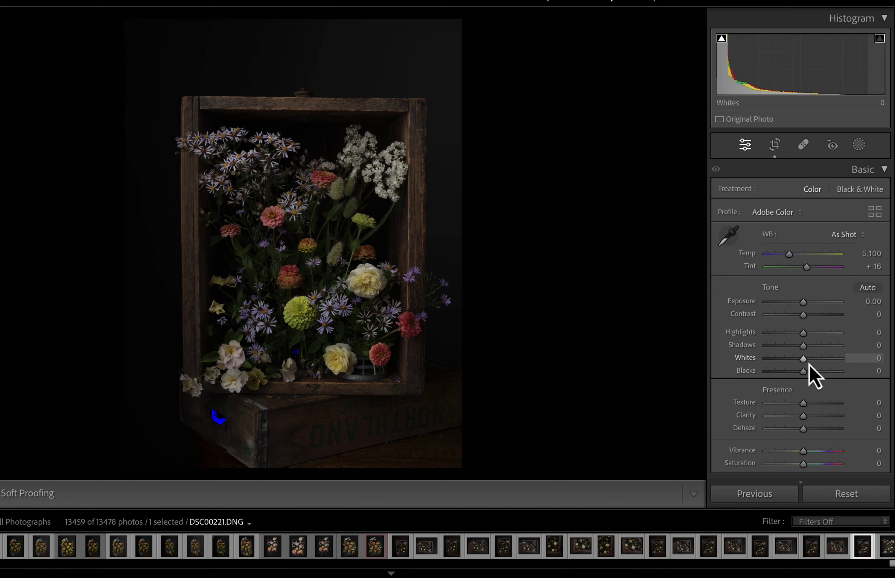
pyautogui.moveTo(804, 375); pyautogui.dragTo(839, 375)
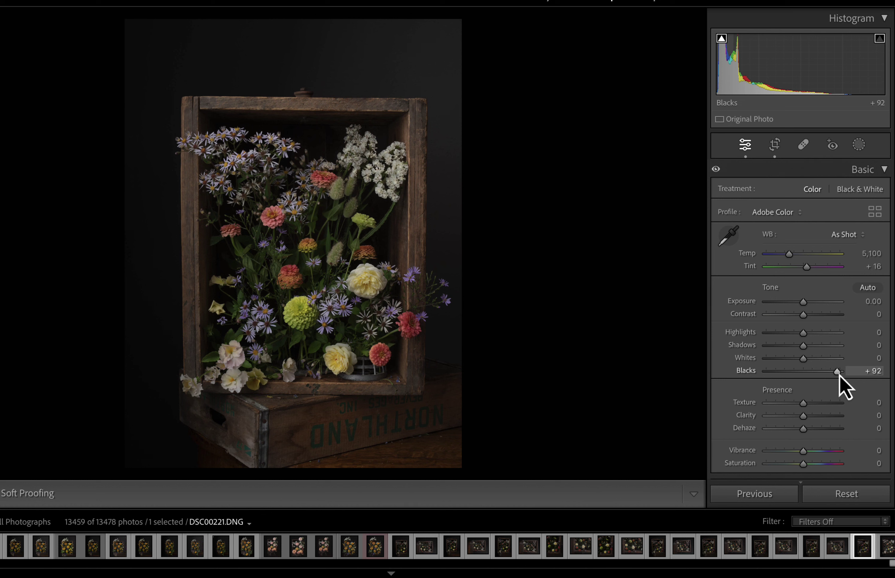
pyautogui.doubleClick(746, 372)
pyautogui.moveTo(810, 374); pyautogui.dragTo(858, 360)
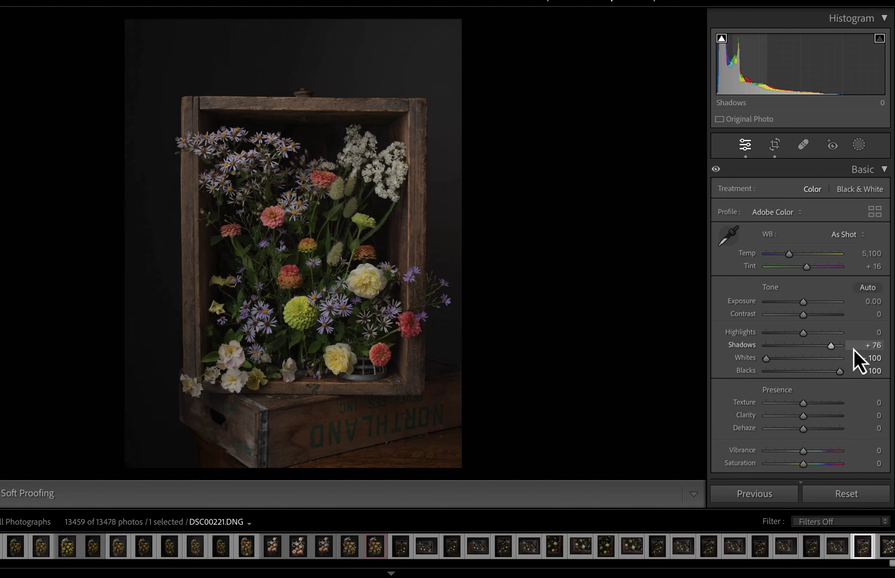
pyautogui.moveTo(802, 333); pyautogui.dragTo(738, 343)
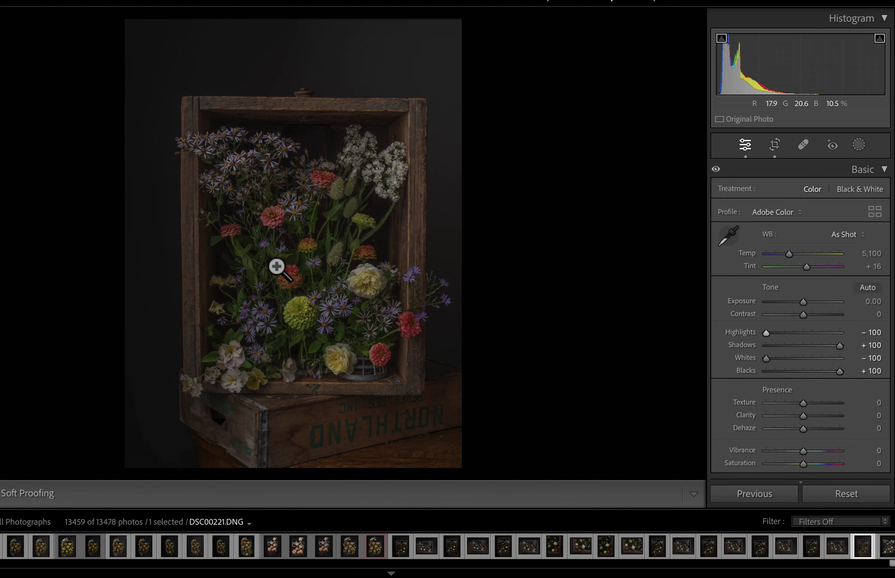
# Examine the flattened photo's asters, white blooms, cream rose and dark crate interior up close for detail
pyautogui.click(286, 210)
pyautogui.scroll(6, 293, 203)
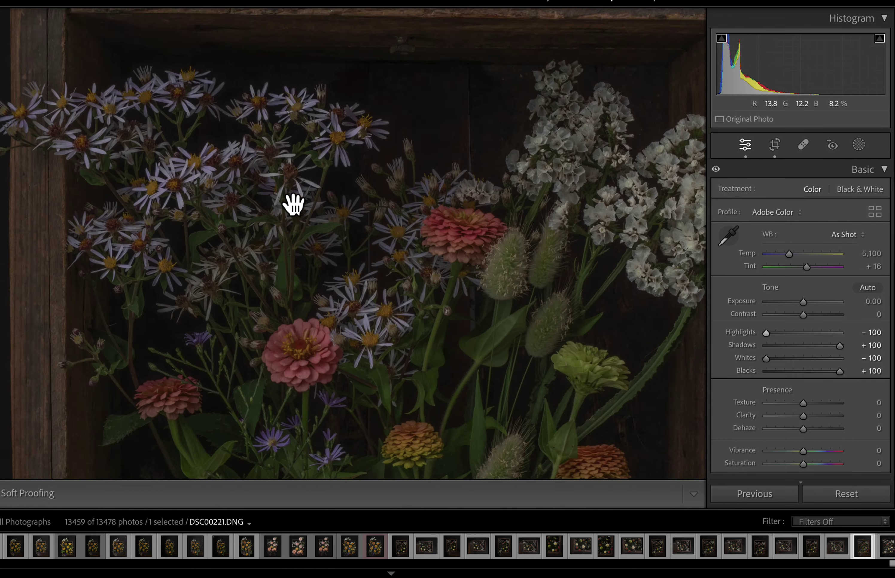
pyautogui.hscroll(3, 511, 191)
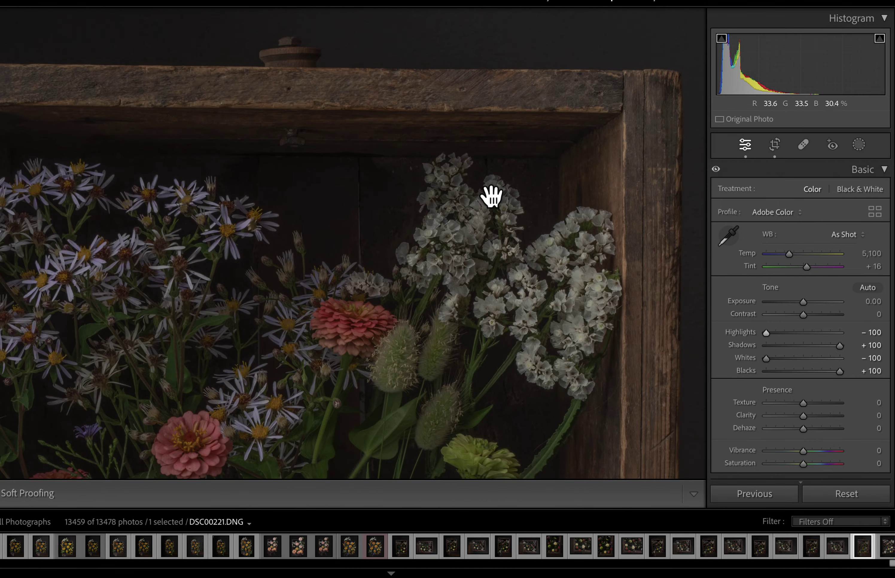
pyautogui.press('super+equal')
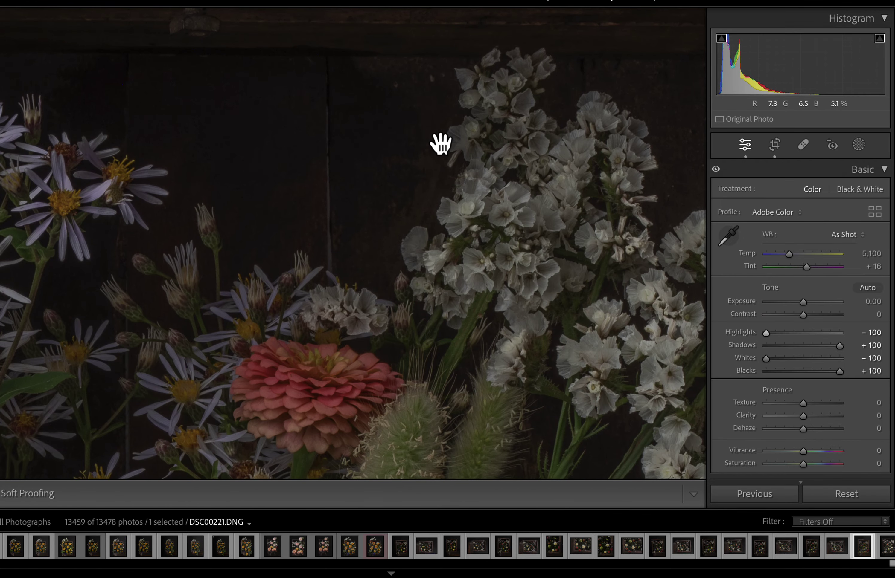
pyautogui.scroll(-10, 441, 143)
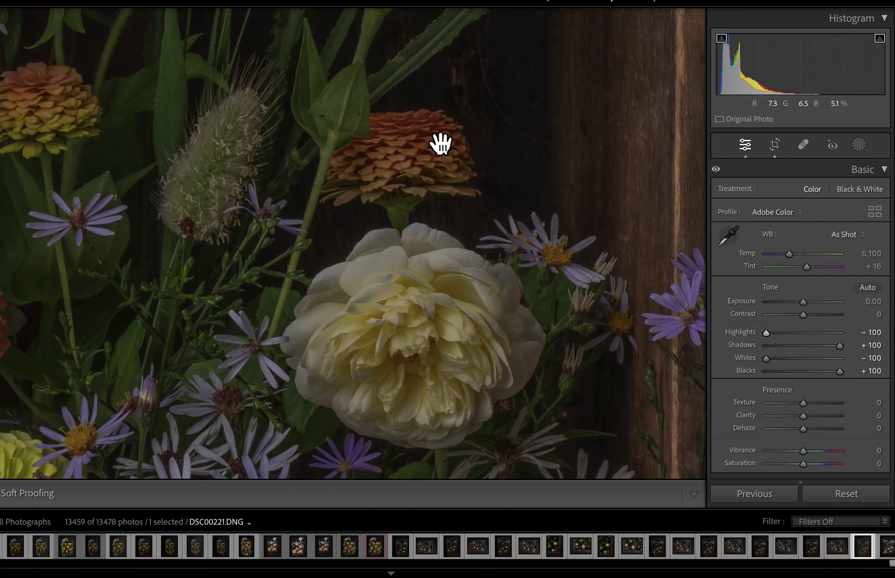
pyautogui.scroll(3, 506, 224)
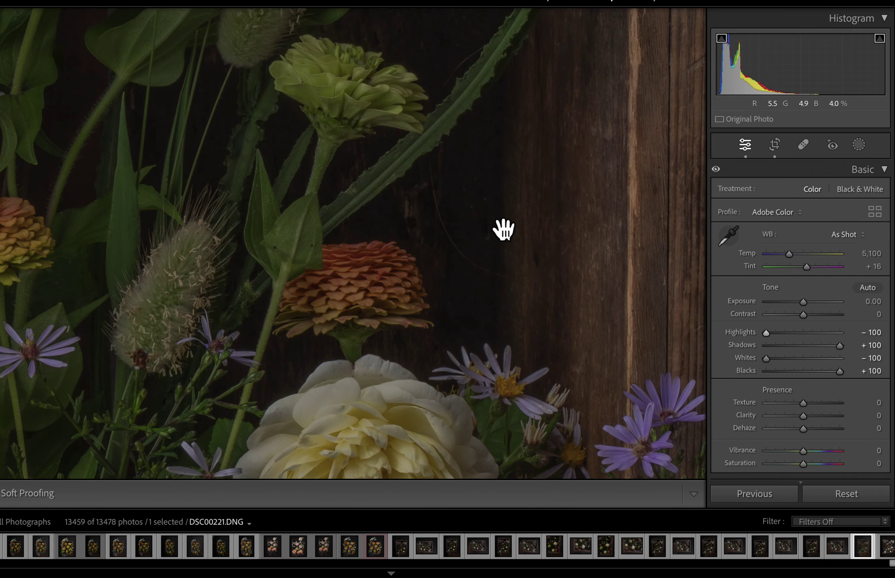
pyautogui.hotkey('ctrl', '=')
pyautogui.hotkey('ctrl', '-')
pyautogui.click(503, 230)
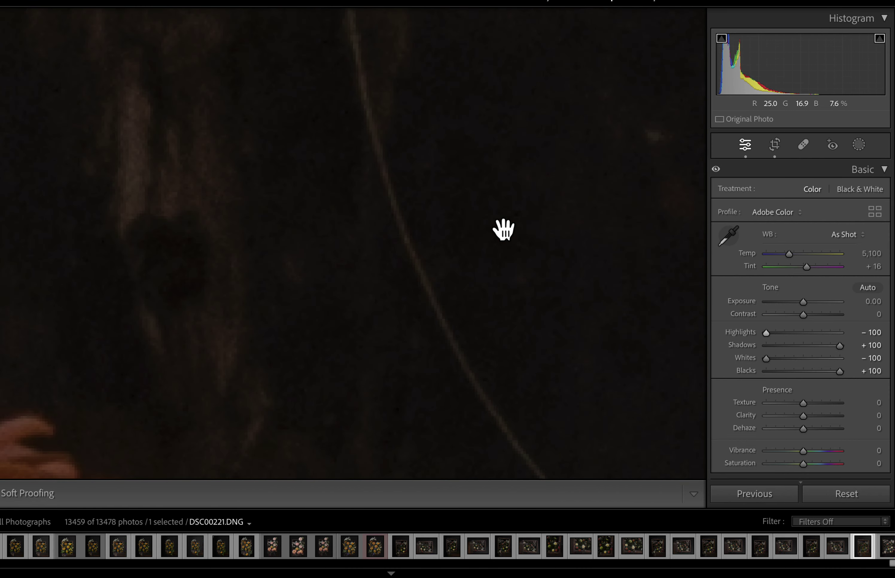
pyautogui.click(433, 196)
pyautogui.click(433, 197)
# Look over the whole flattened crate arrangement from its lower flowers up to the wooden frame's upper edge
pyautogui.scroll(-8, 527, 309)
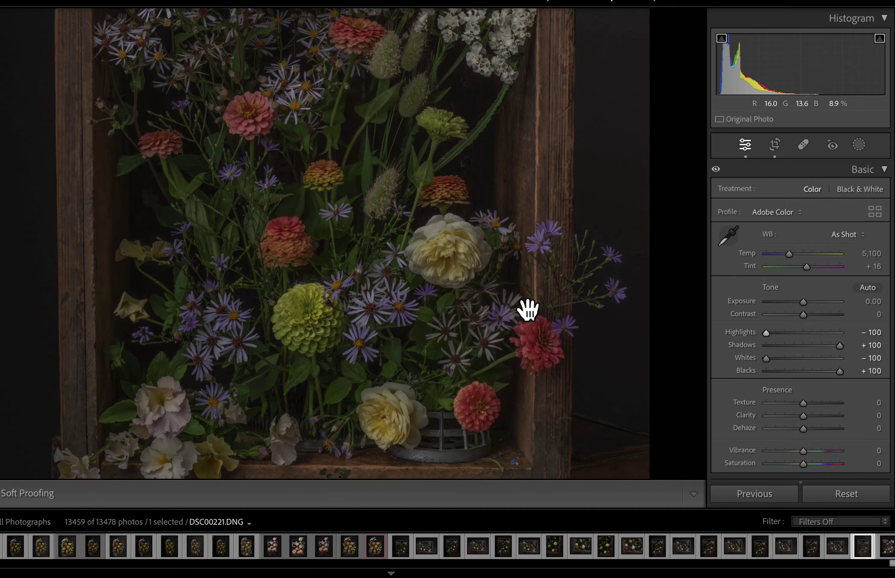
pyautogui.scroll(10, 527, 310)
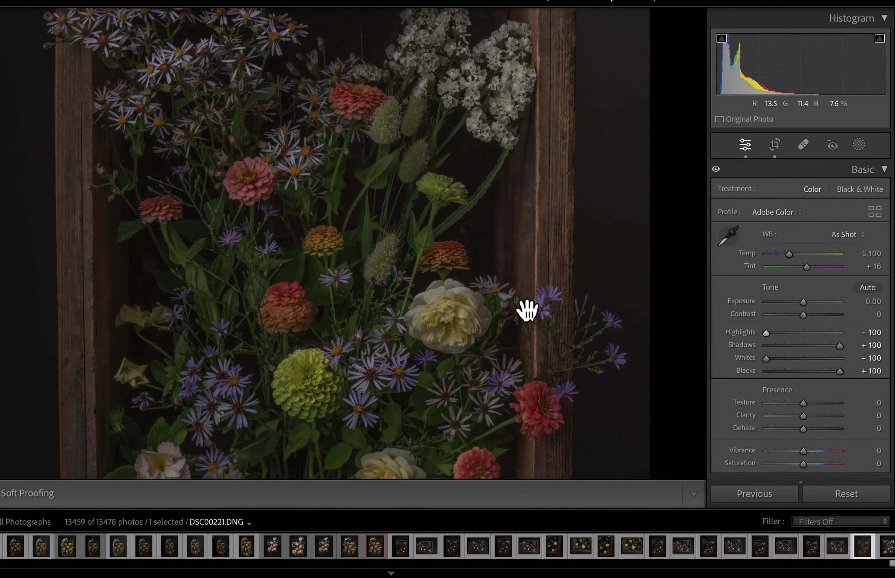
pyautogui.scroll(5, 166, 237)
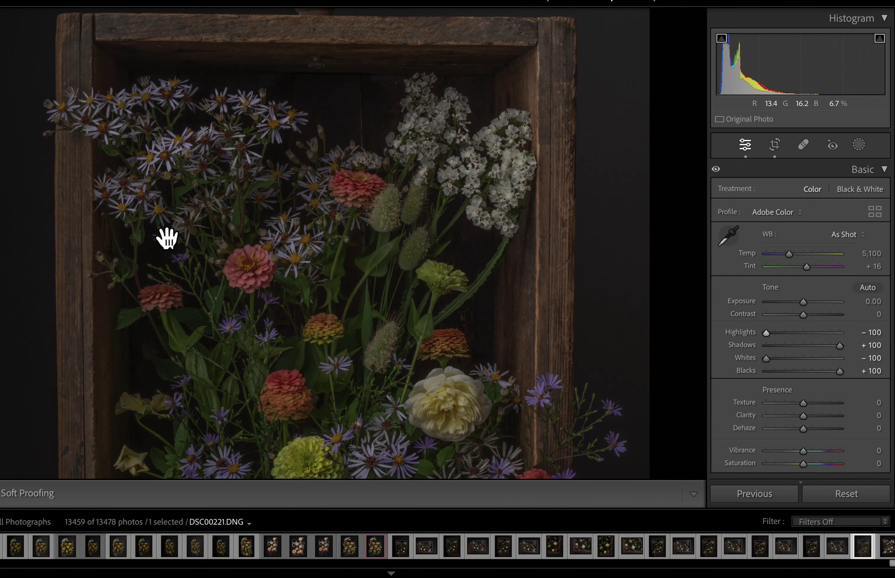
pyautogui.scroll(-5, 167, 237)
pyautogui.click(166, 237)
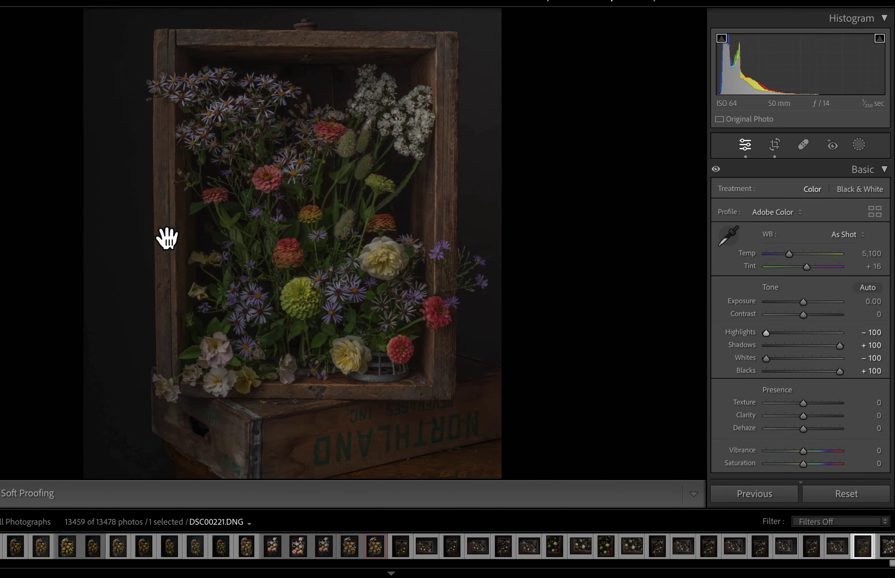
pyautogui.click(166, 236)
pyautogui.scroll(2, 167, 237)
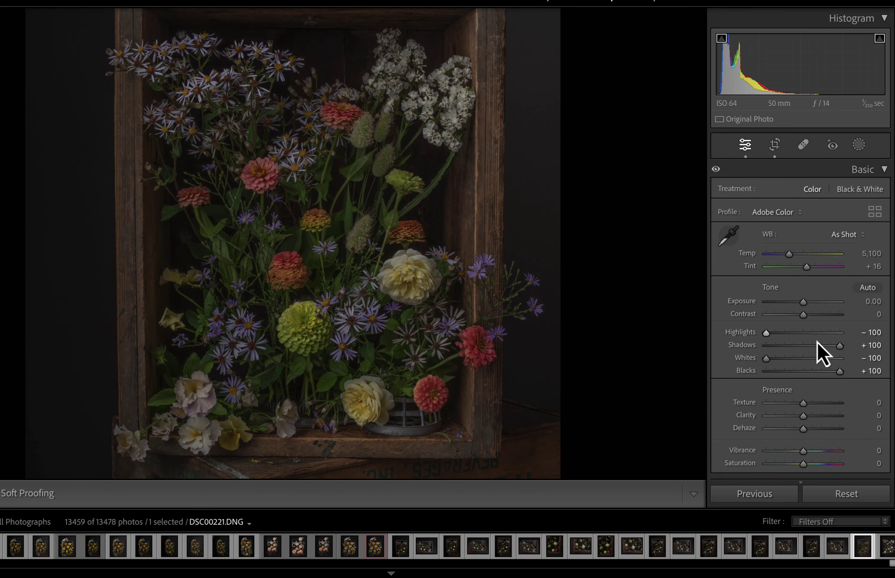
# Rebalance the crate photo's tones by eye with Highlights -40, Shadows +49, Whites -23 and Blacks +32
pyautogui.moveTo(767, 334); pyautogui.dragTo(793, 336)
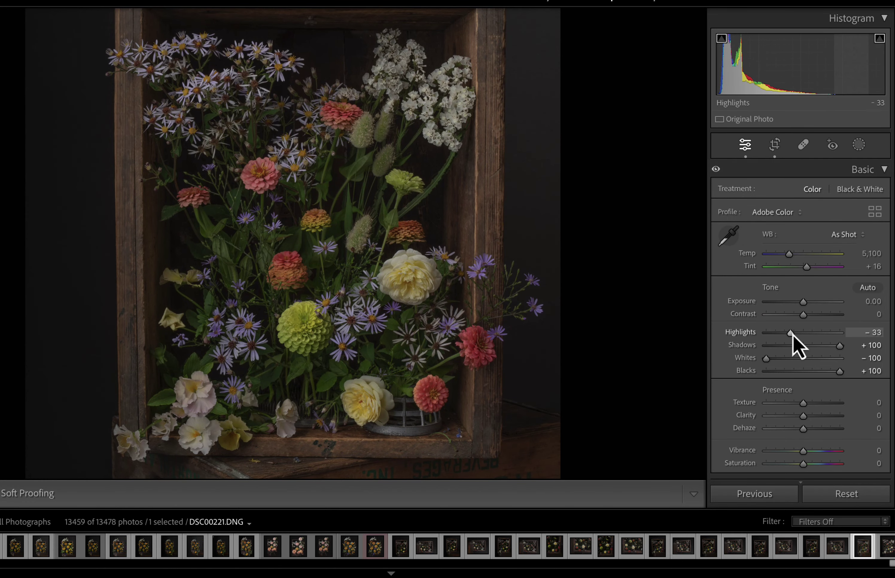
pyautogui.moveTo(839, 371); pyautogui.dragTo(819, 346)
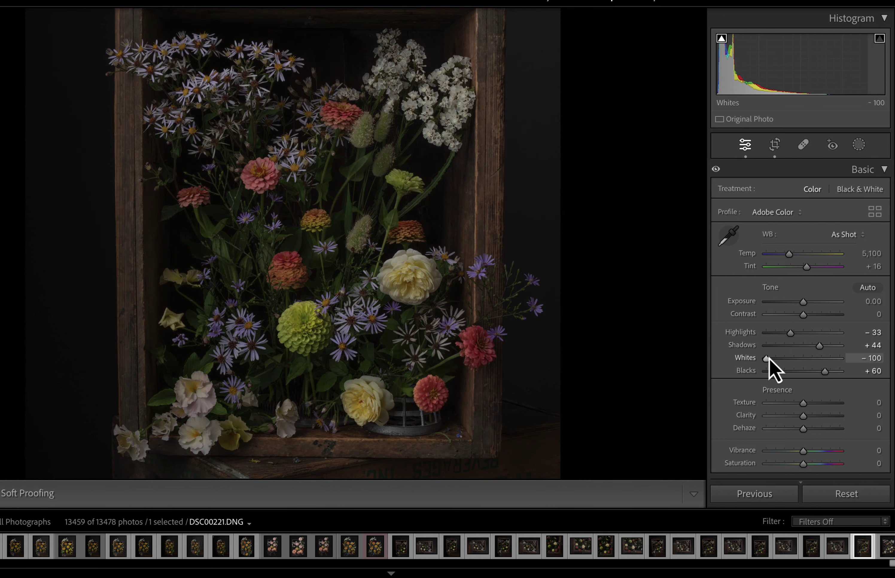
pyautogui.moveTo(766, 358); pyautogui.dragTo(782, 358)
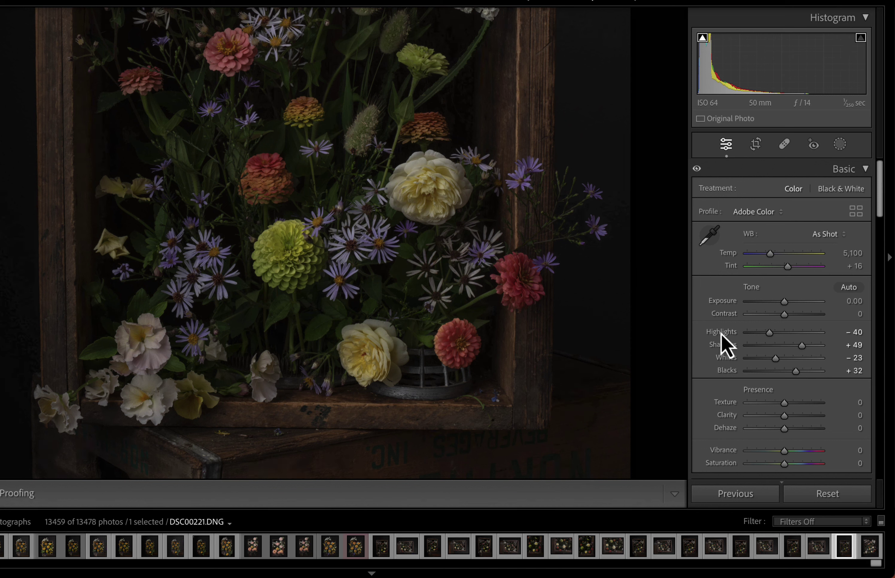
# Apply automatic values one by one to Highlights (-59), Shadows (+58), Whites (+61) and Blacks (+25)
pyautogui.scroll(-4, 721, 333)
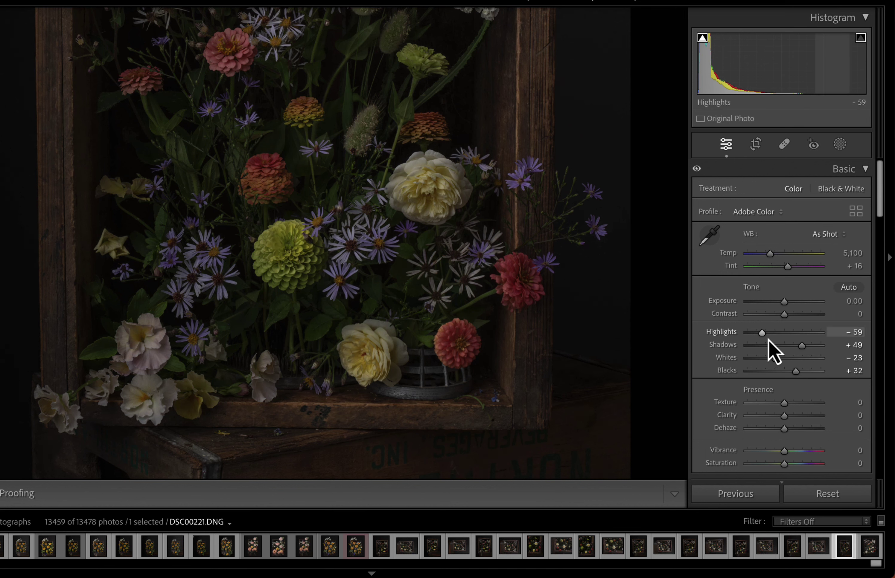
pyautogui.scroll(2, 726, 345)
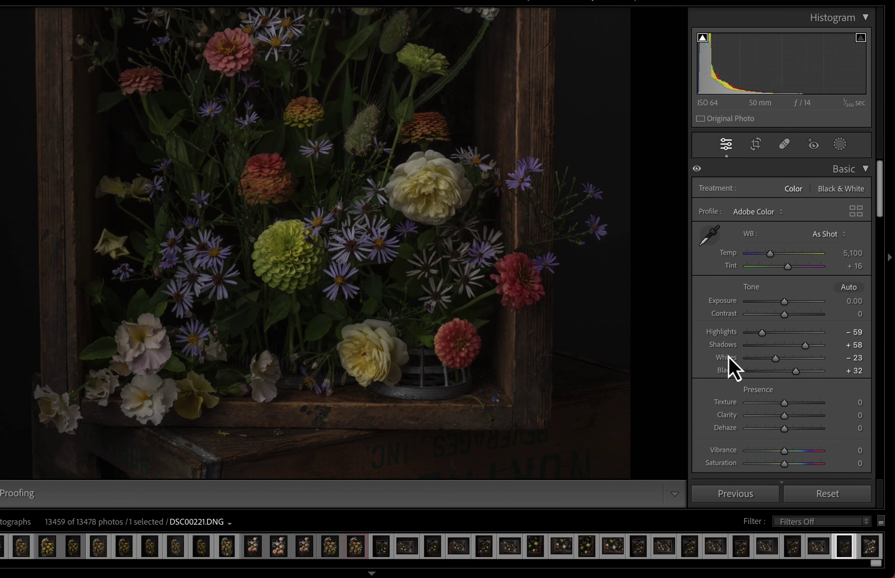
pyautogui.scroll(10, 726, 358)
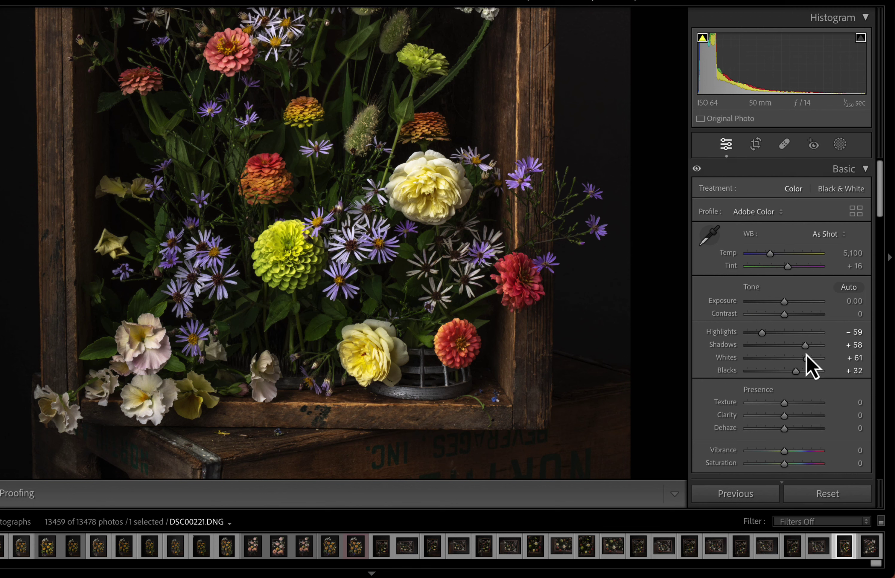
pyautogui.scroll(-3, 725, 371)
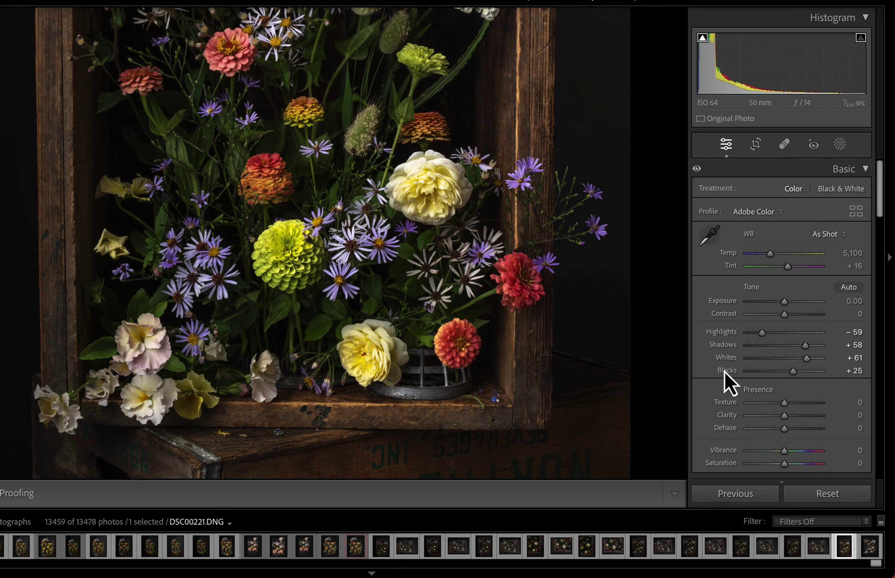
# Examine the automatically toned crate photo, checking the petal detail in the cream rose and orange zinnia up close
pyautogui.scroll(5, 500, 266)
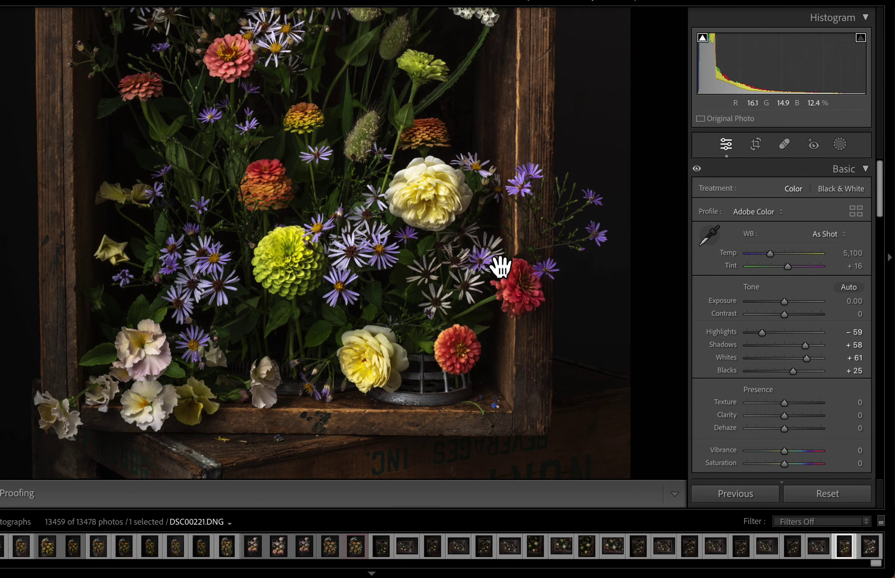
pyautogui.scroll(6, 500, 266)
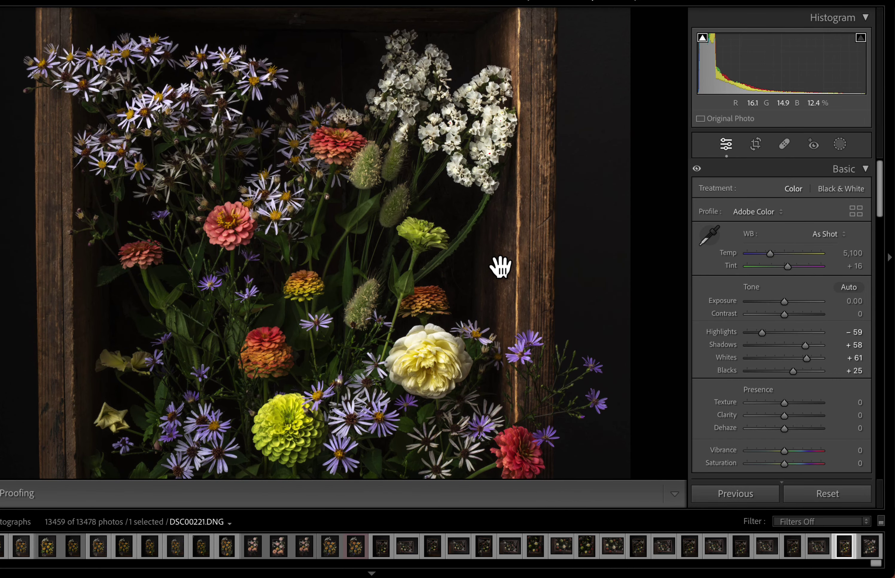
pyautogui.hotkey('ctrl', '-')
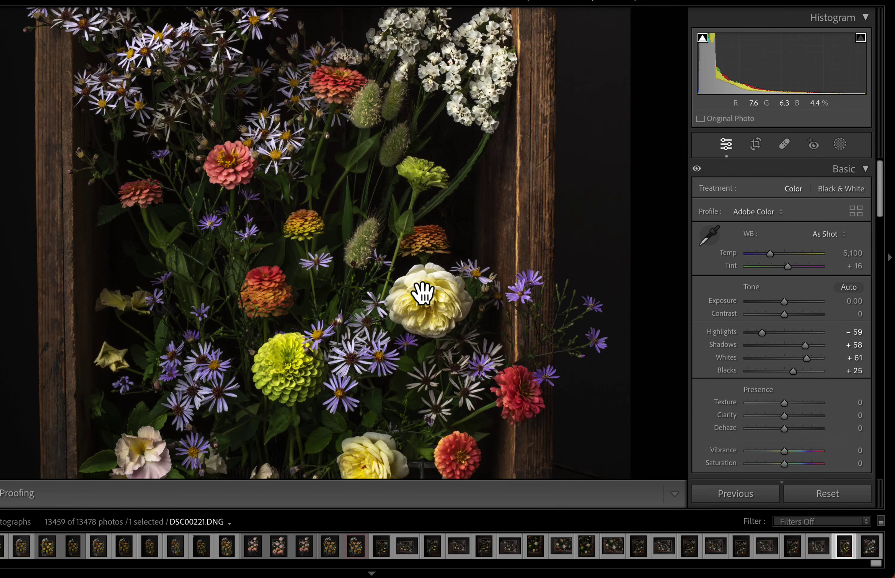
pyautogui.hotkey('ctrl', '-')
pyautogui.hotkey('ctrl', '-')
pyautogui.hotkey('ctrl', '+')
pyautogui.hotkey('ctrl', '+')
pyautogui.hotkey('ctrl', '+')
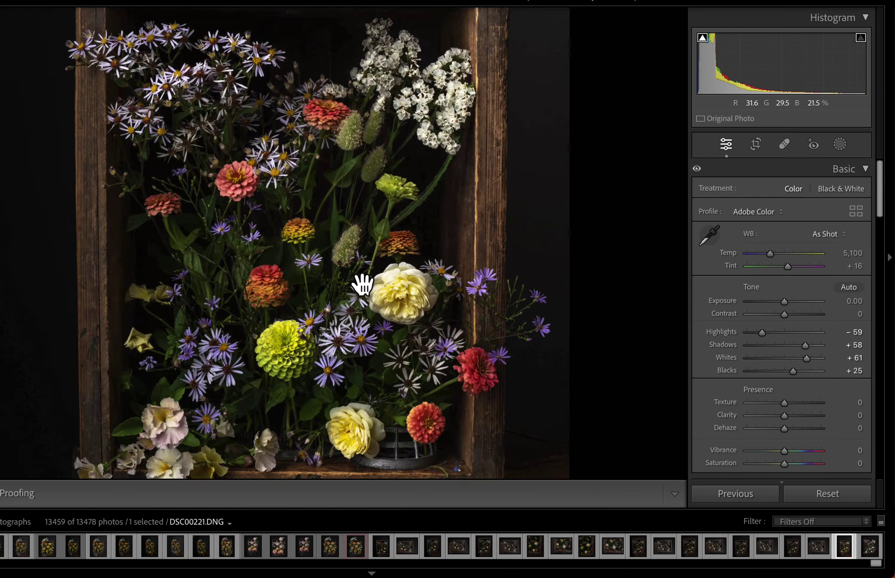
pyautogui.hscroll(15, 362, 285)
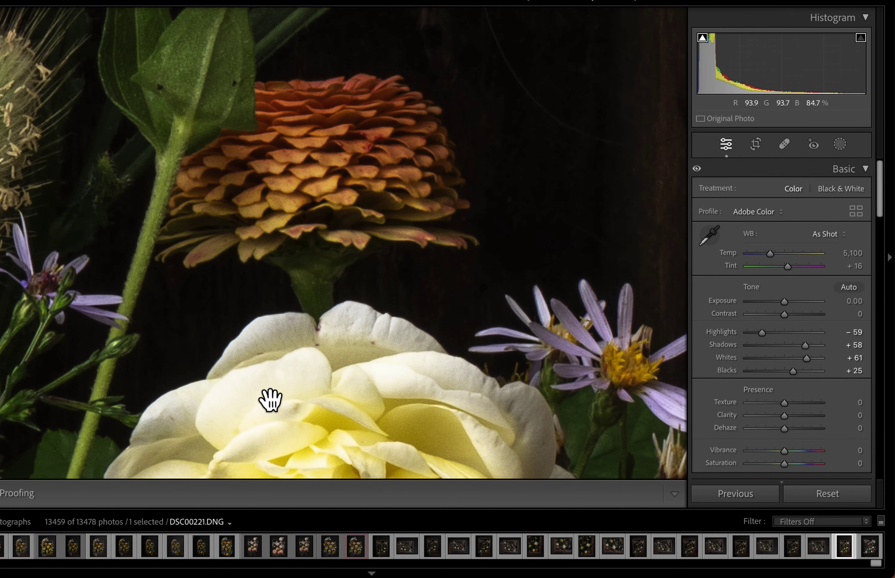
pyautogui.click(270, 401)
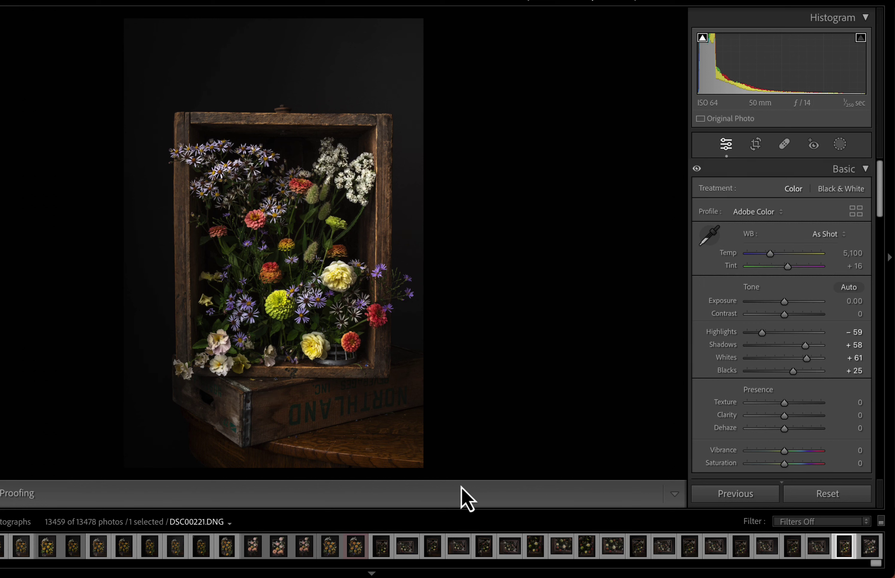
# Reset the photo and apply automatic values in reverse order: Blacks +87, Whites +55, Shadows +58 and Highlights -59
pyautogui.click(831, 495)
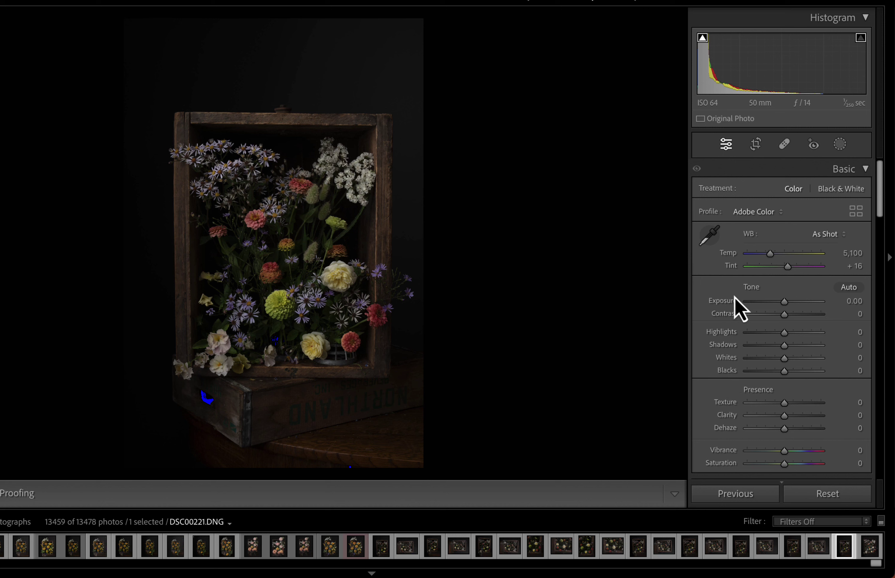
pyautogui.keyDown('shift'); pyautogui.doubleClick(725, 374); pyautogui.keyUp('shift')
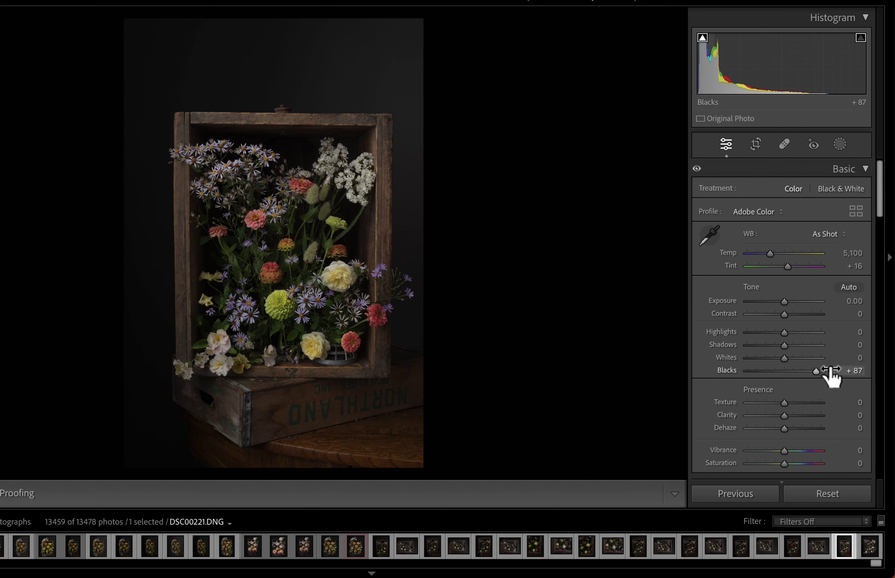
pyautogui.keyDown('shift'); pyautogui.doubleClick(725, 358); pyautogui.keyUp('shift')
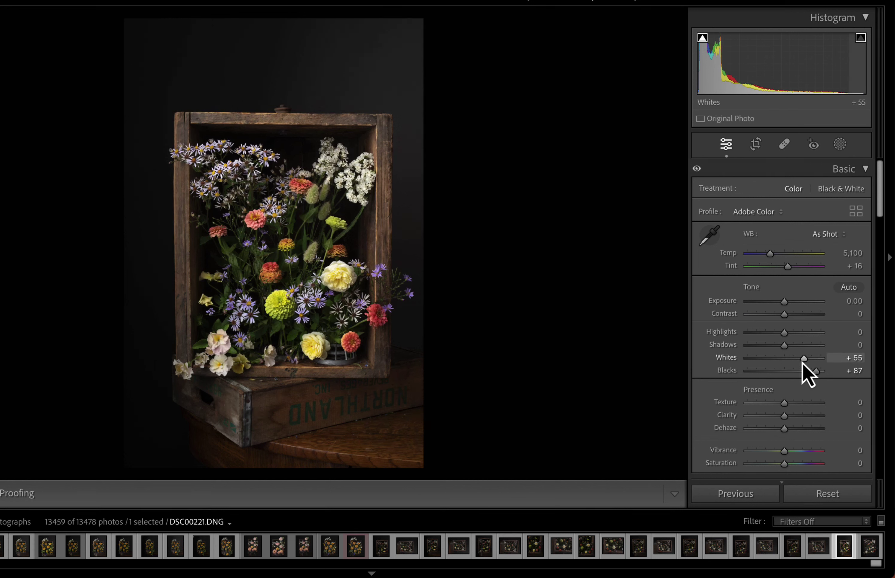
pyautogui.keyDown('shift'); pyautogui.doubleClick(729, 347); pyautogui.keyUp('shift')
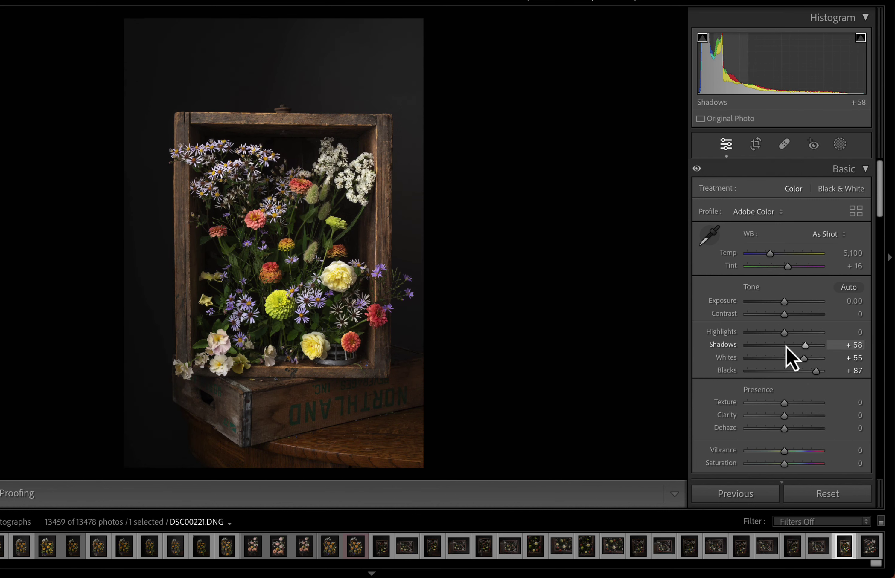
pyautogui.keyDown('shift'); pyautogui.doubleClick(723, 333); pyautogui.keyUp('shift')
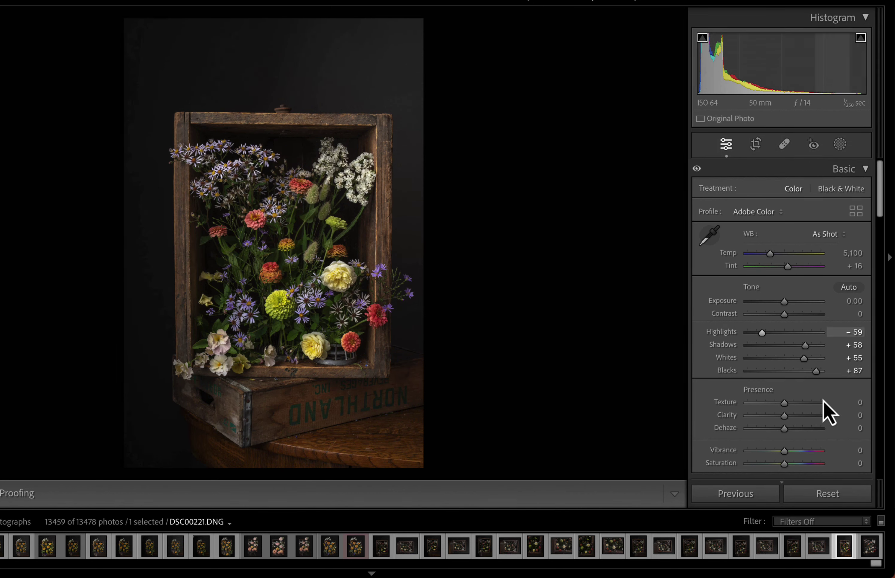
# Reset the photo again and apply automatic values from Highlights down: Highlights -59, Shadows +58, Whites +61 and Blacks +25
pyautogui.click(831, 495)
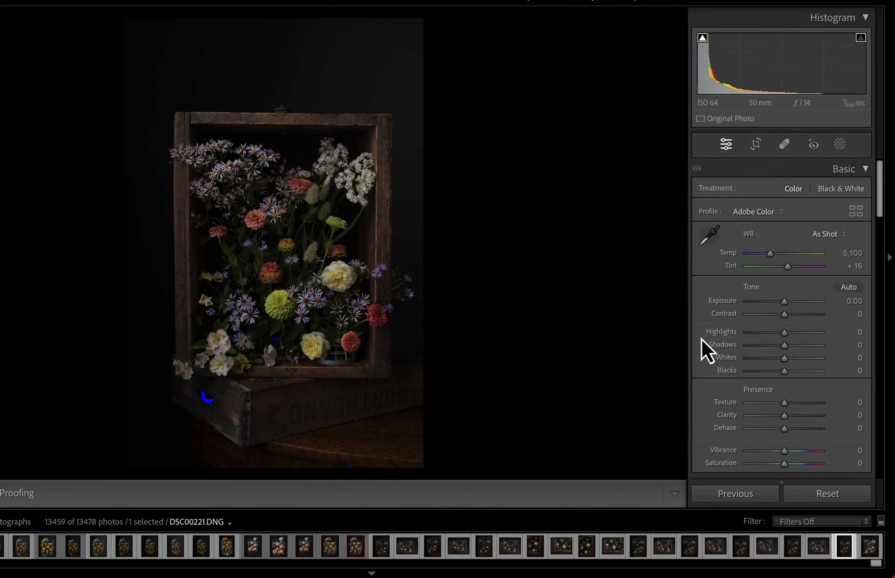
pyautogui.keyDown('shift'); pyautogui.doubleClick(722, 333); pyautogui.keyUp('shift')
pyautogui.keyDown('shift'); pyautogui.doubleClick(721, 345); pyautogui.keyUp('shift')
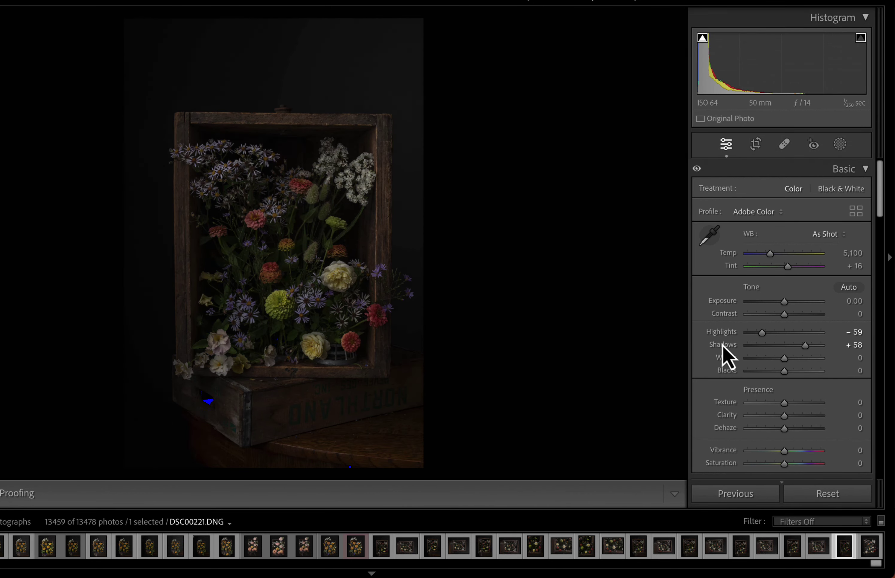
pyautogui.keyDown('shift'); pyautogui.doubleClick(723, 358); pyautogui.keyUp('shift')
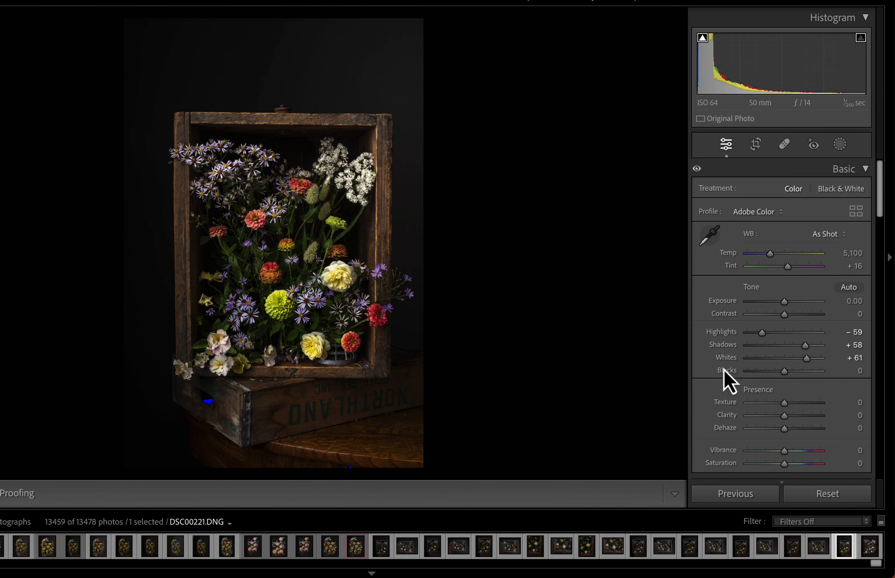
pyautogui.keyDown('shift'); pyautogui.doubleClick(726, 371); pyautogui.keyUp('shift')
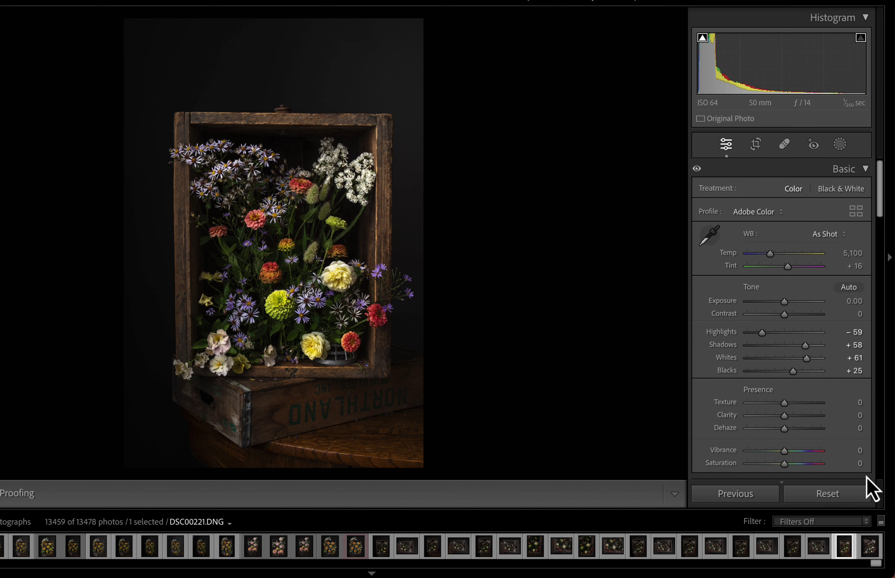
# Reset DSC00221.DNG to its original settings and apply automatic adjustment to all its tones at once
pyautogui.click(839, 493)
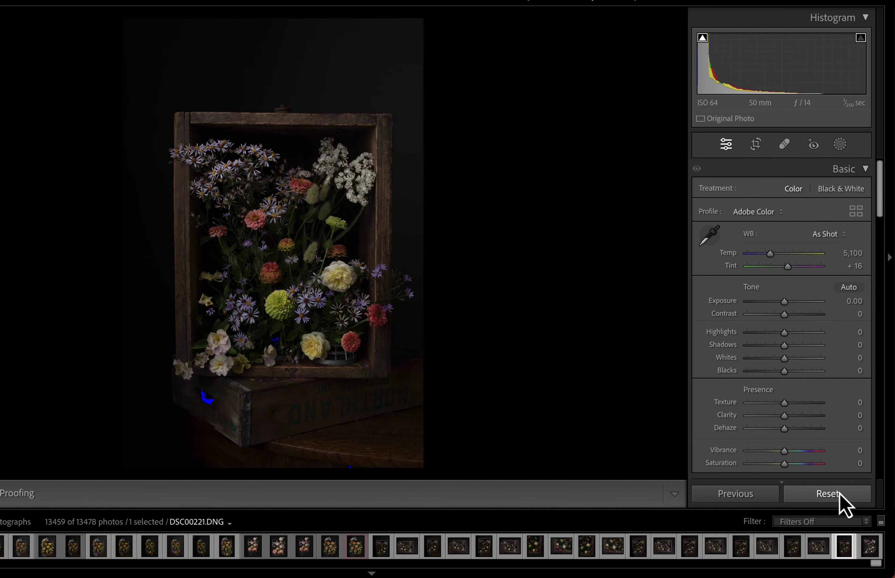
pyautogui.click(849, 287)
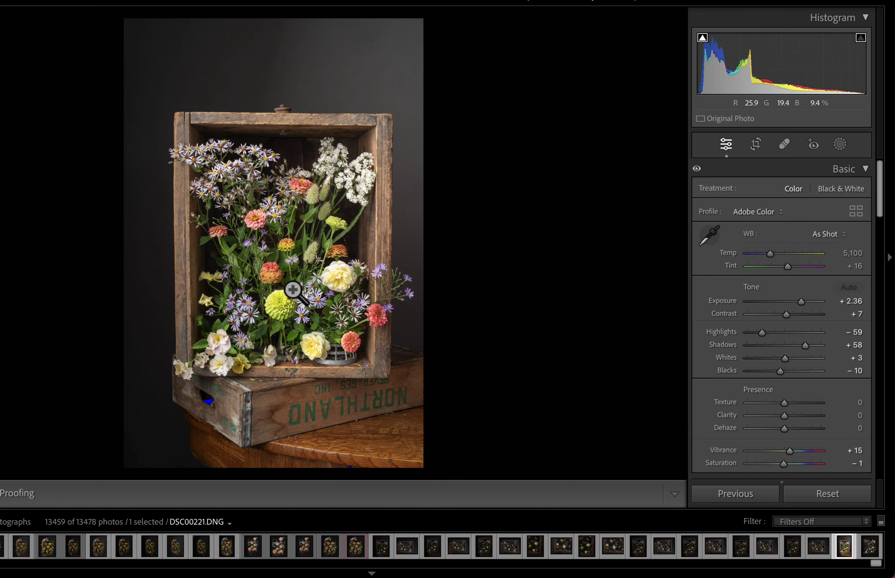
# Examine the automatically toned crate photo up close around the zinnias and the cream rose
pyautogui.click(287, 249)
pyautogui.moveTo(216, 233); pyautogui.dragTo(179, 303)
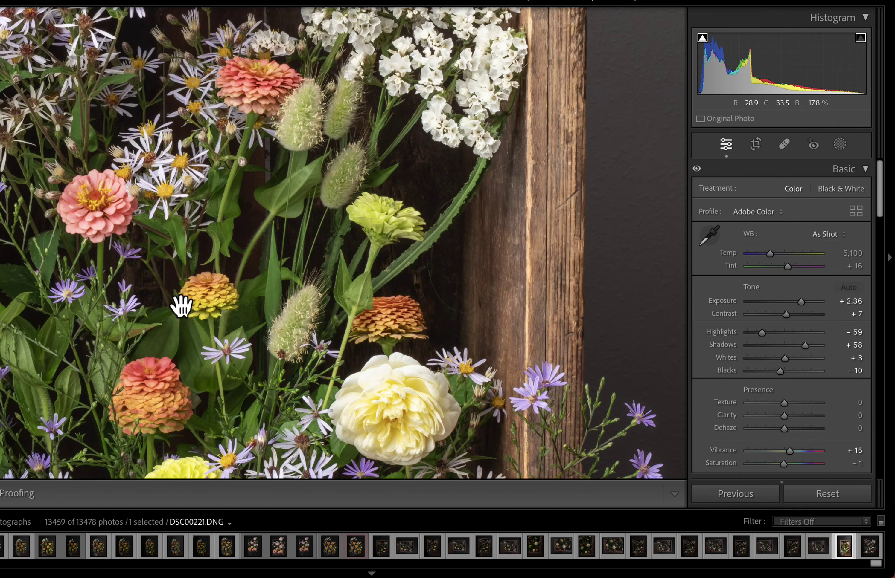
pyautogui.click(263, 220)
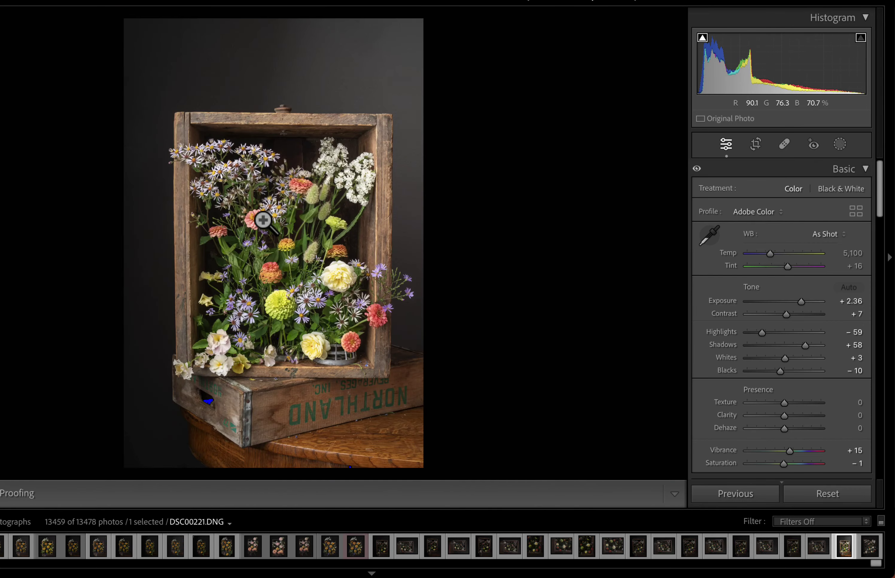
# Reset DSC00221.DNG to its original settings and push the tonal extremes to Whites +83 and Blacks -21
pyautogui.click(829, 498)
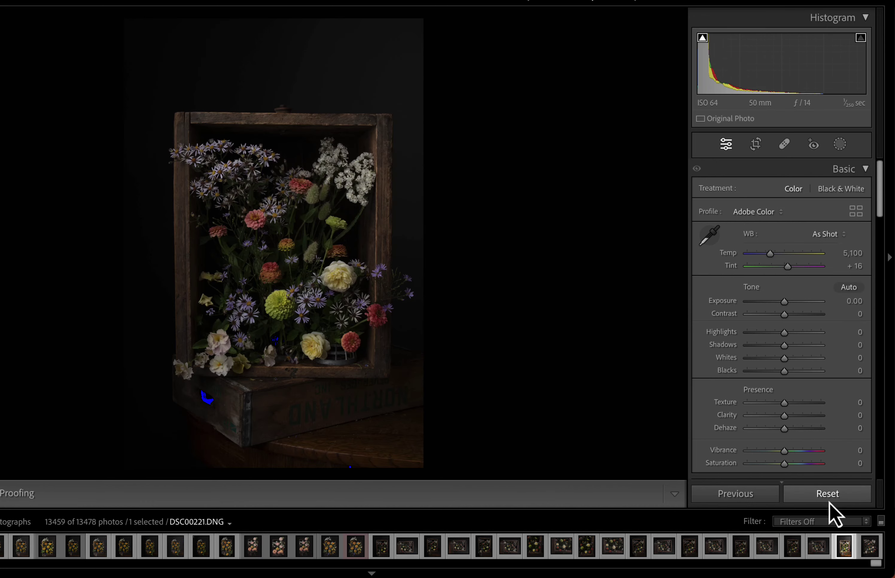
pyautogui.click(338, 284)
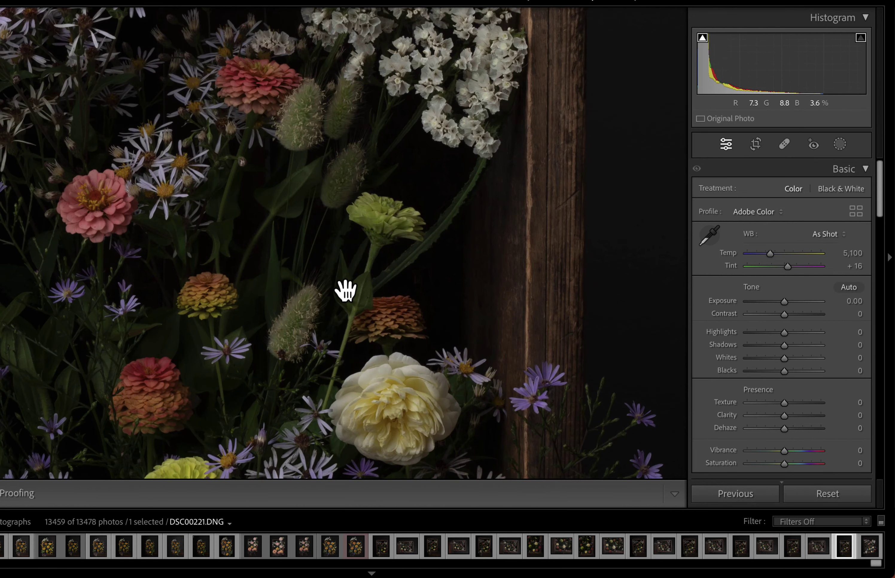
pyautogui.scroll(5, 345, 289)
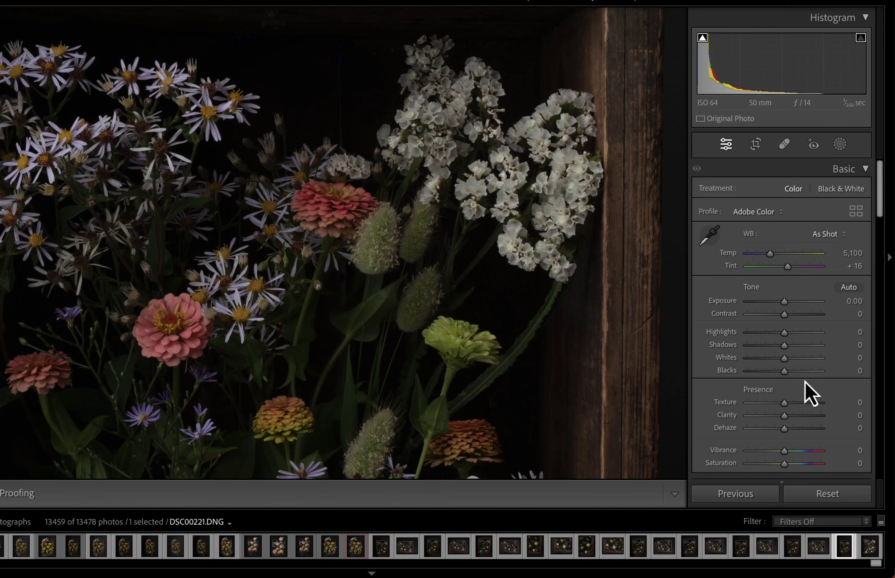
pyautogui.moveTo(785, 359); pyautogui.dragTo(816, 359)
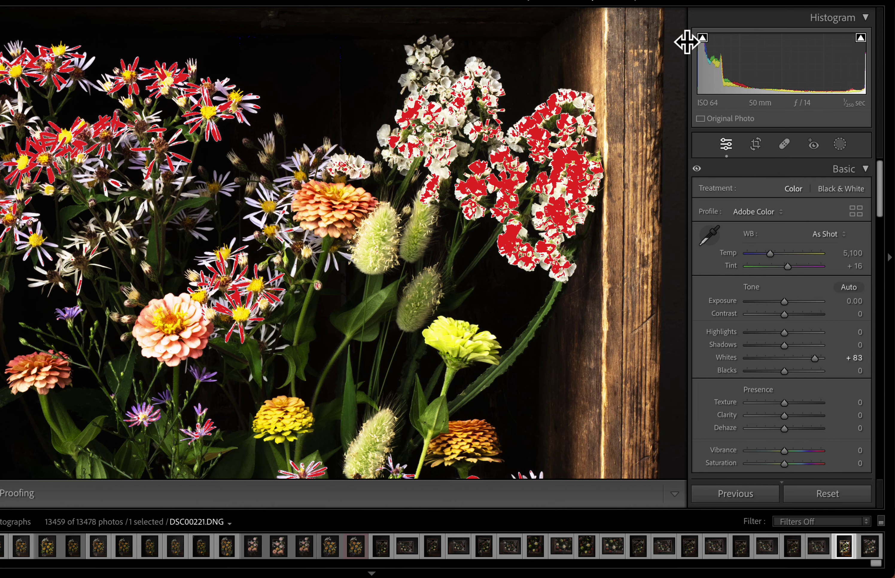
pyautogui.moveTo(783, 371); pyautogui.dragTo(777, 375)
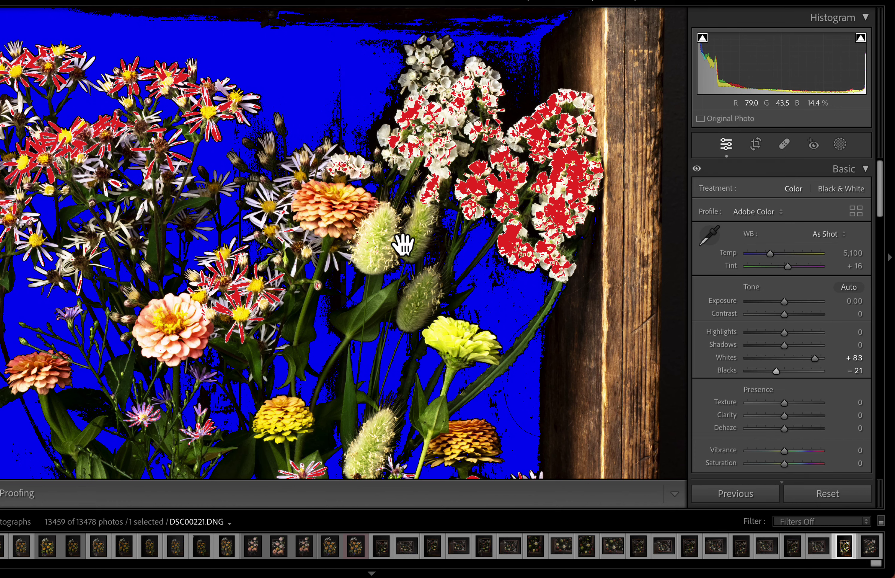
# Balance the crate photo's tonal extremes by setting Whites to +46 and Blacks to +19
pyautogui.press('Up')
pyautogui.moveTo(810, 363); pyautogui.dragTo(788, 373)
pyautogui.press('Up')
pyautogui.press('Up')
pyautogui.press('Up')
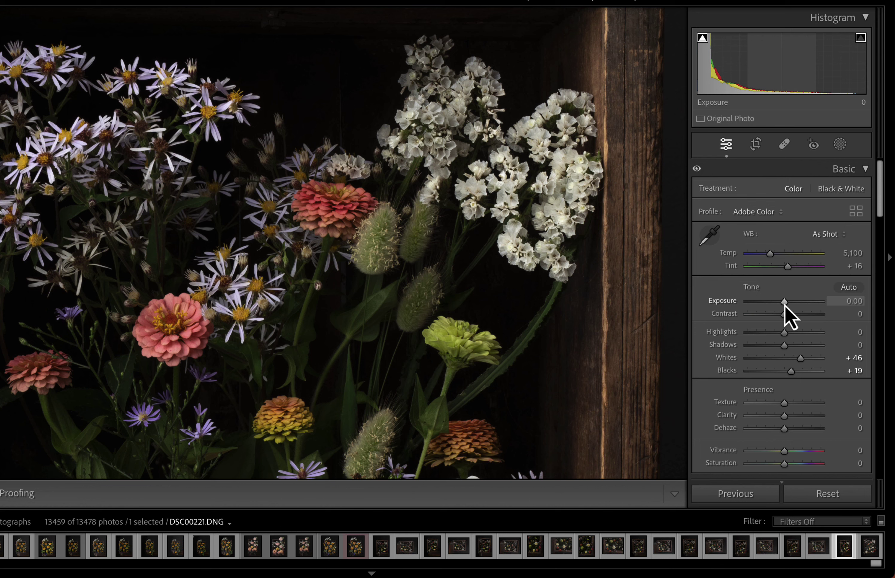
# Try Exposure at +1.05 and +0.30, reset it to zero, and lower Contrast to -76
pyautogui.moveTo(784, 304); pyautogui.dragTo(792, 305)
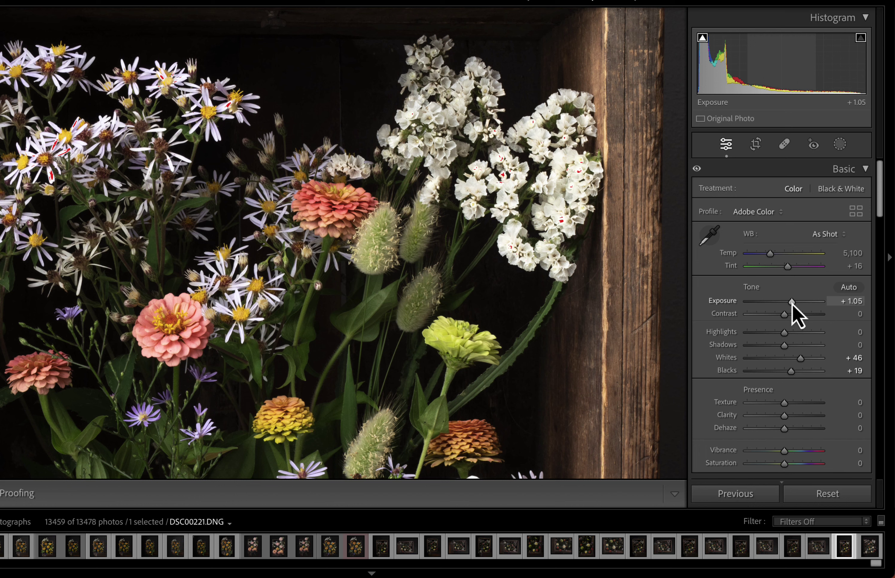
pyautogui.moveTo(792, 304)
pyautogui.mouseDown()
pyautogui.moveTo(769, 303)
pyautogui.moveTo(786, 304)
pyautogui.mouseUp()
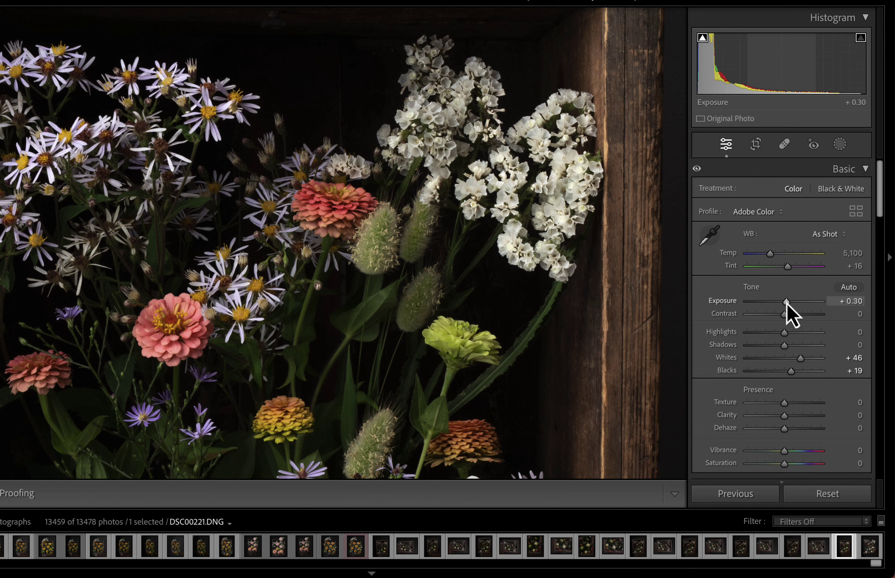
pyautogui.moveTo(786, 303); pyautogui.dragTo(758, 324)
pyautogui.doubleClick(721, 301)
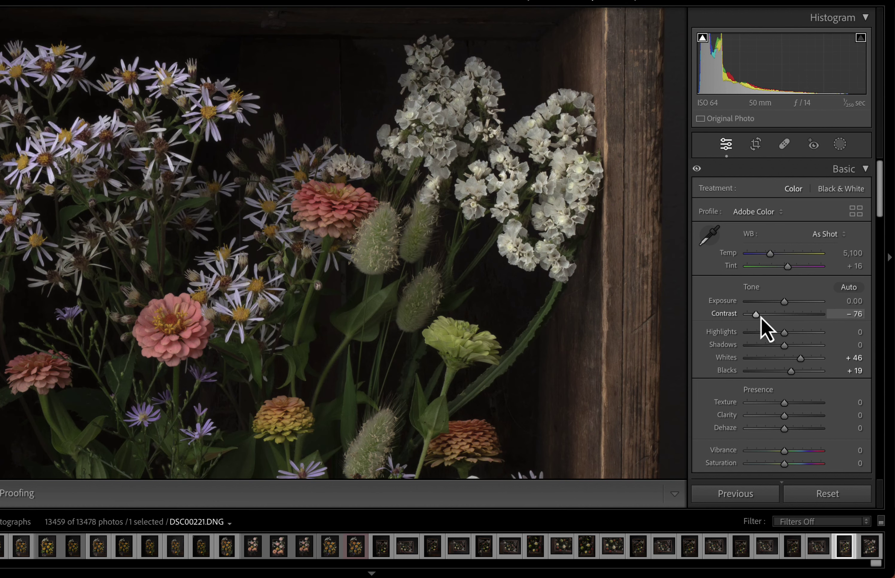
# Try Contrast at -9 and +44, resetting it to zero after each, and reset Whites to zero
pyautogui.moveTo(756, 315); pyautogui.dragTo(777, 319)
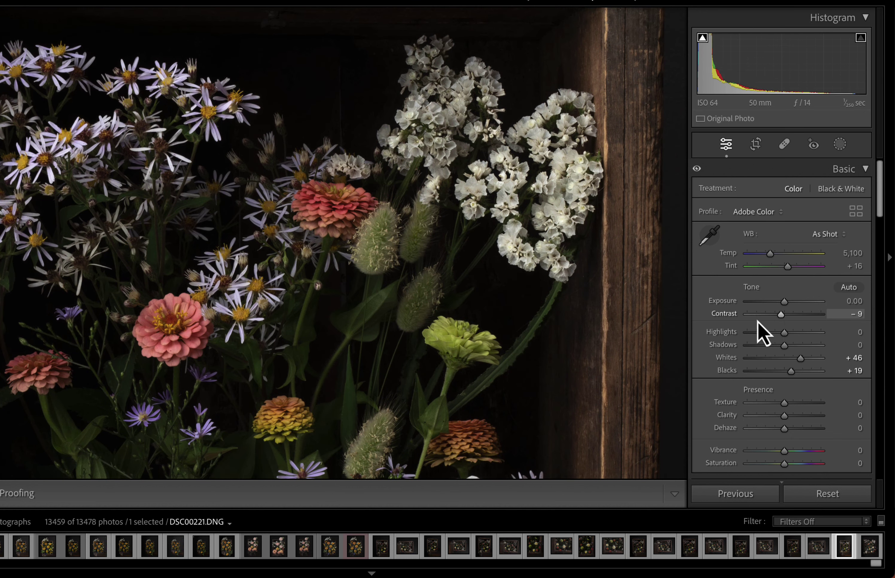
pyautogui.doubleClick(724, 315)
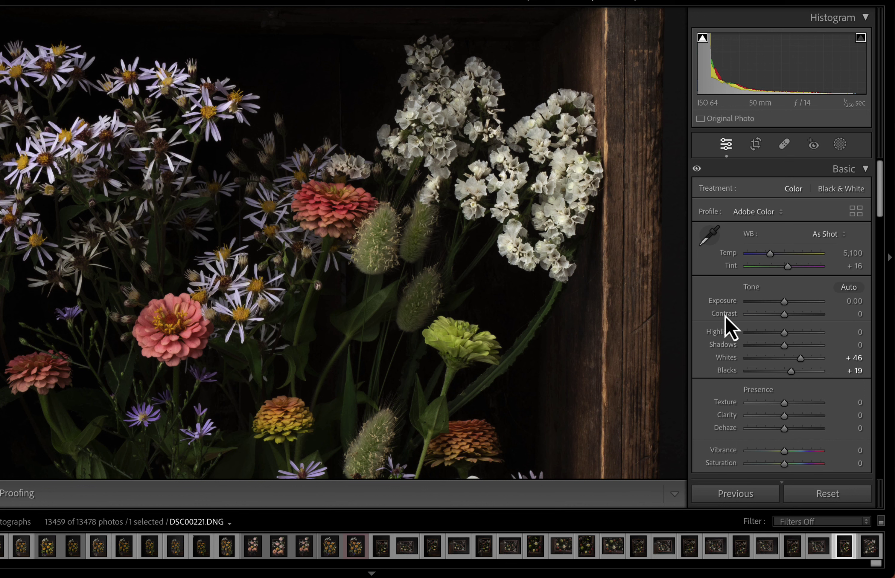
pyautogui.doubleClick(725, 361)
pyautogui.moveTo(784, 316); pyautogui.dragTo(801, 343)
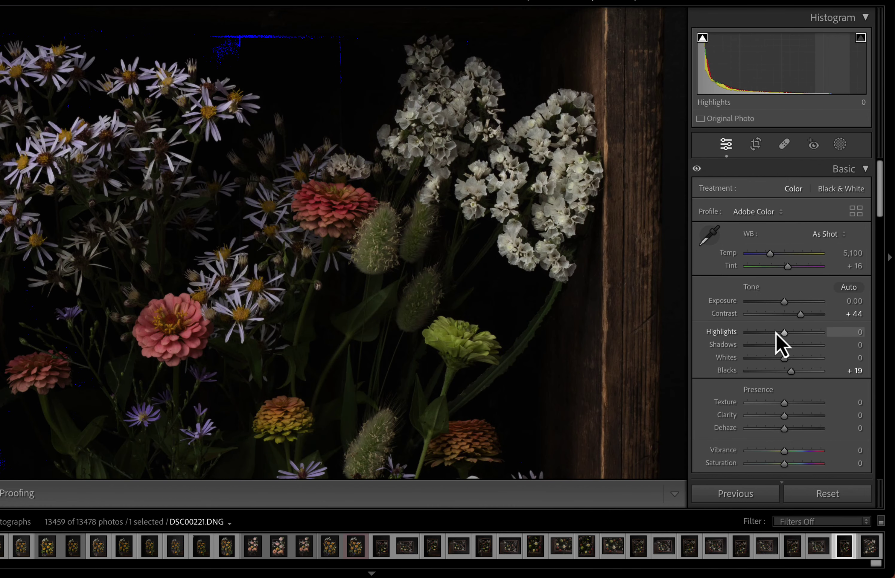
pyautogui.doubleClick(726, 313)
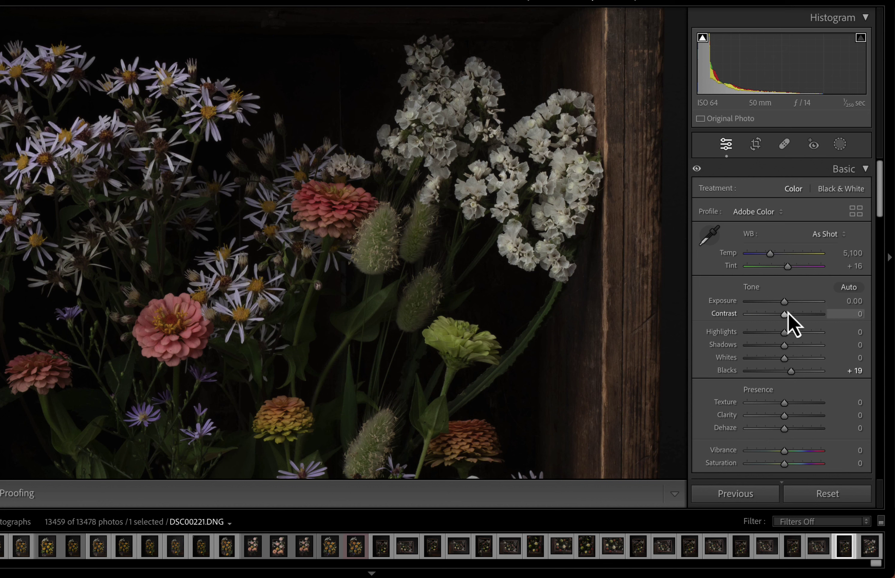